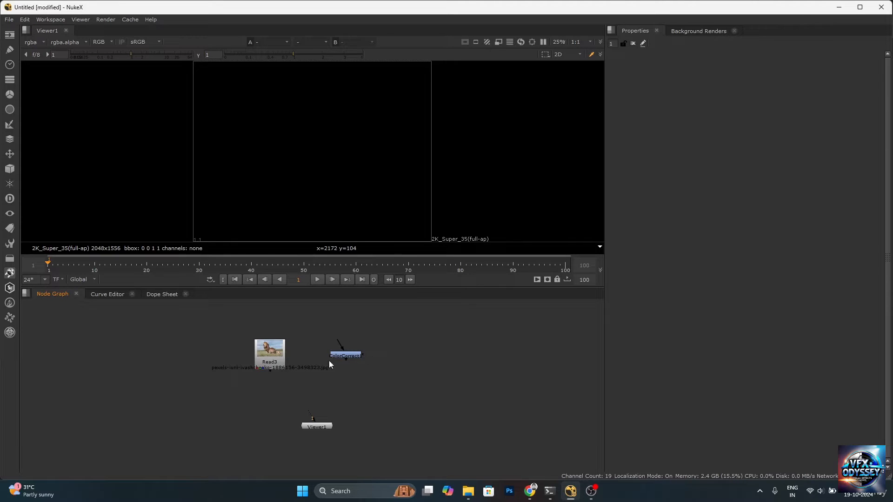
Connect the ColorCorrect1 node below the Read3 lion image and show its output in Viewer1.
scroll(324, 369, up, 2)
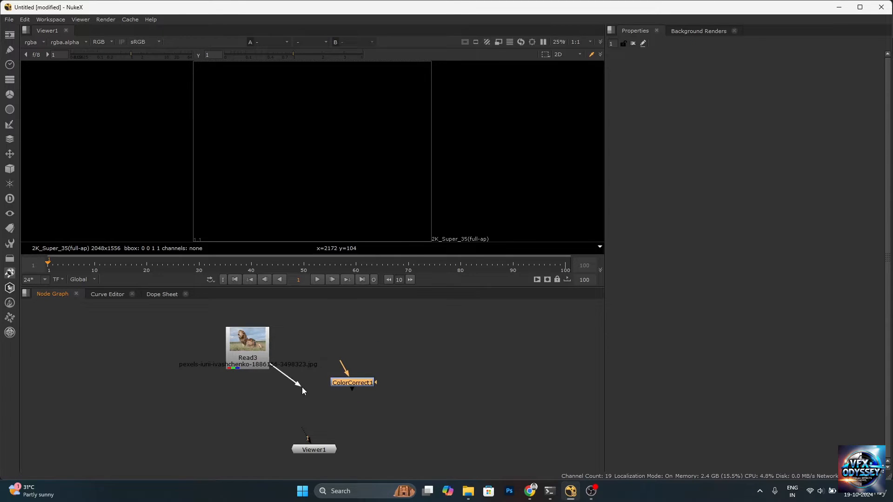
drag(303, 387, 245, 351)
drag(347, 383, 287, 399)
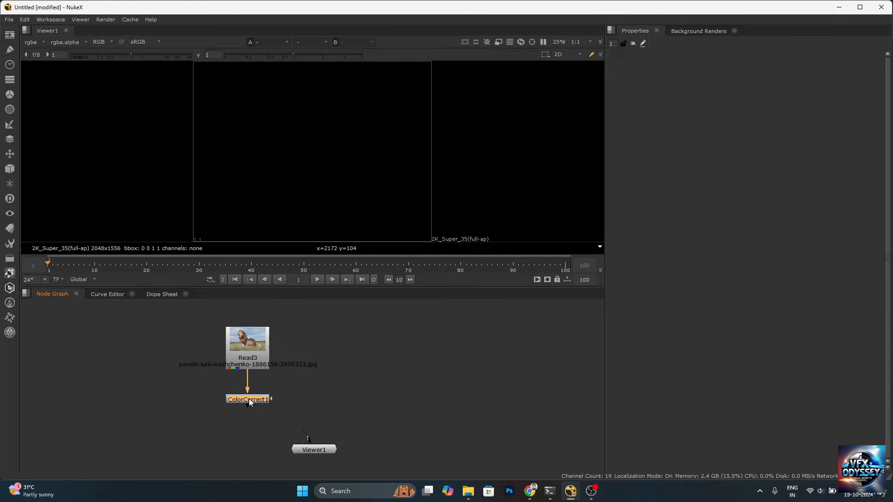
key(1)
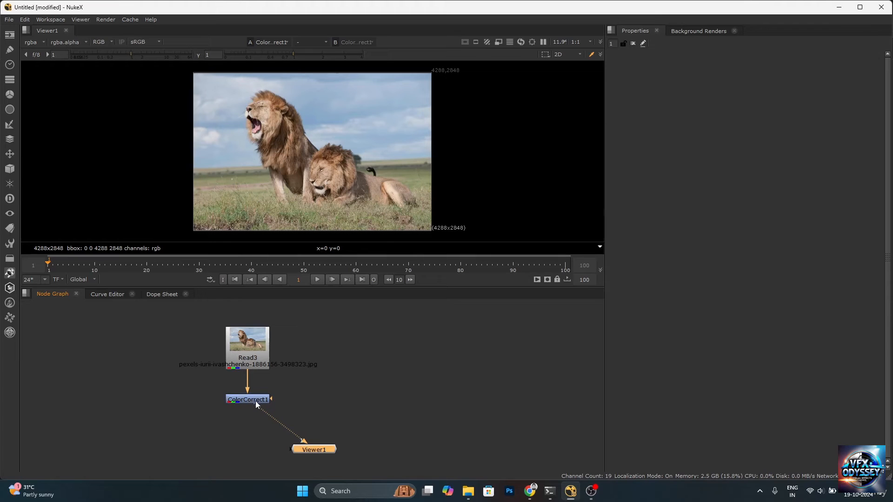
Detach ColorCorrect1 from the chain and connect Viewer1, placed beneath Read3, directly to the Read3 node.
mouse_move(255, 401)
mouse_down()
mouse_move(282, 404)
mouse_move(255, 386)
mouse_up()
drag(283, 412, 307, 386)
click(248, 346)
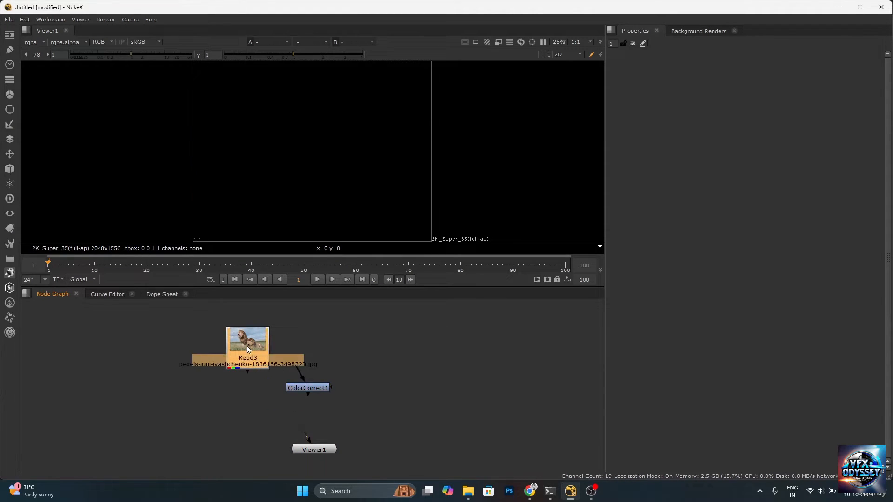
drag(311, 450, 245, 345)
drag(247, 375, 243, 432)
click(254, 365)
drag(247, 374, 243, 419)
click(258, 341)
key(1)
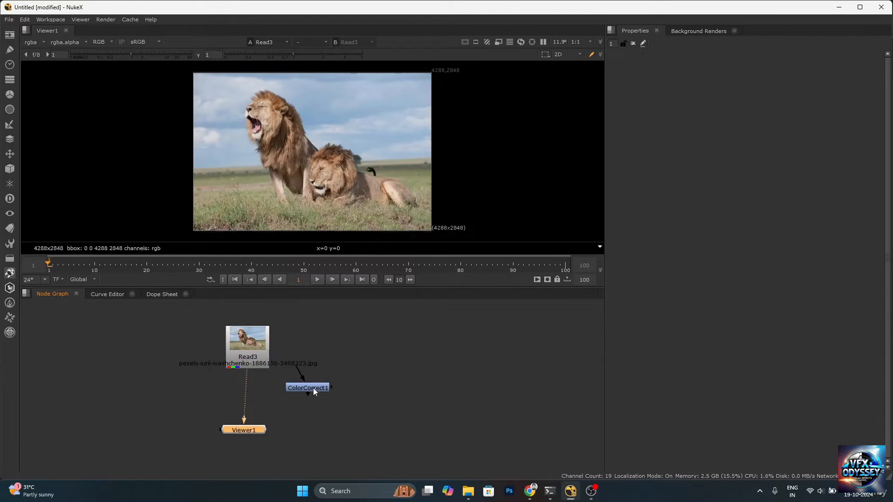
Insert ColorCorrect1 between Read3 and Viewer1, and set its master saturation to 2.3 and contrast to 1.16.
drag(313, 388, 261, 396)
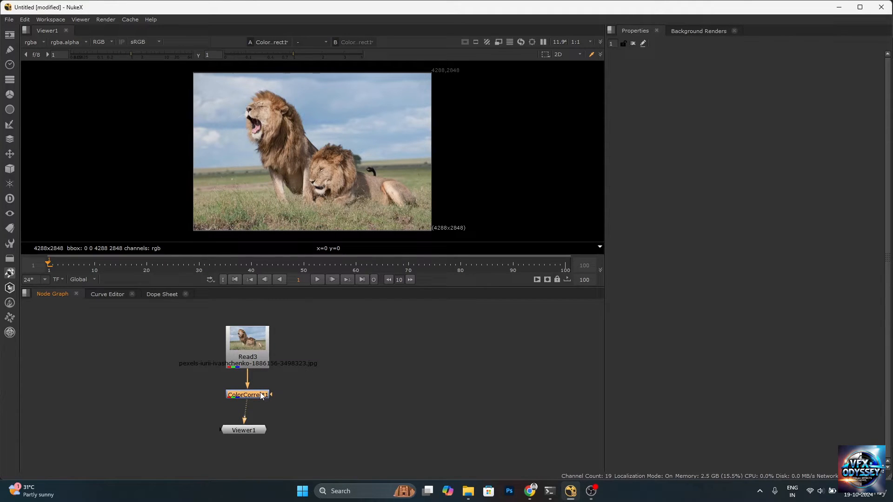
double_click(257, 396)
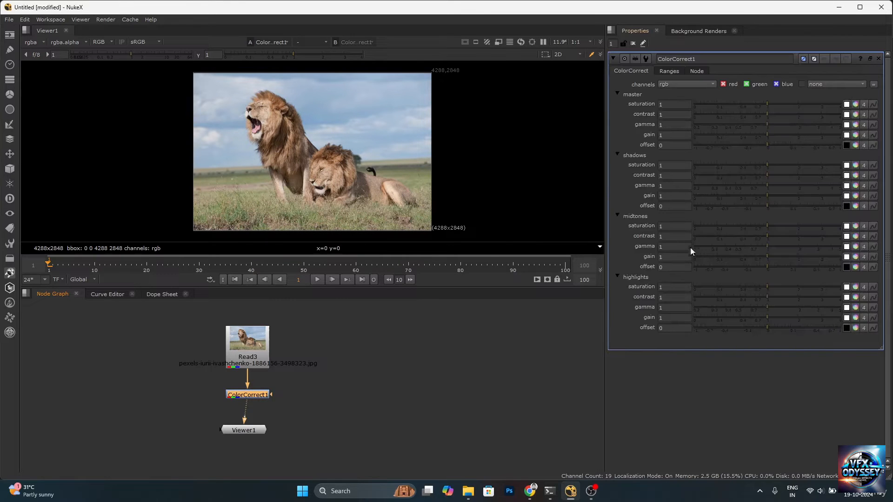
mouse_move(771, 103)
mouse_down()
mouse_move(816, 103)
mouse_move(800, 100)
mouse_move(773, 115)
mouse_up()
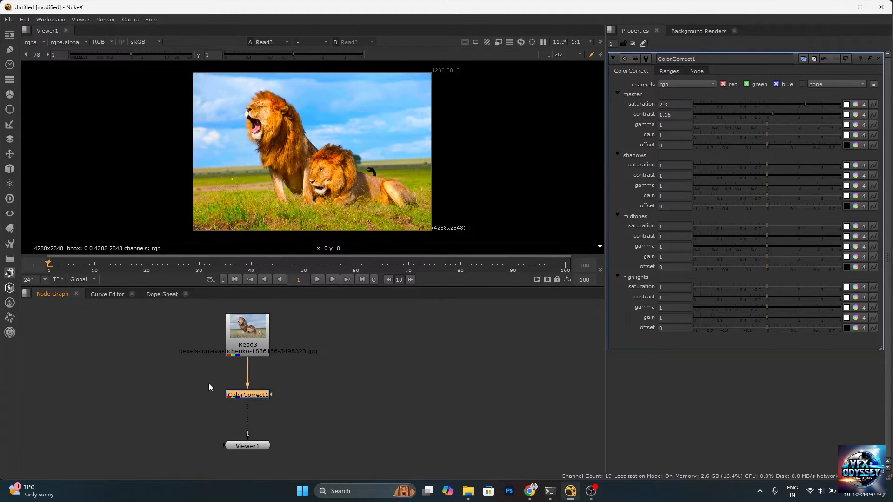
Extract ColorCorrect1 from the pipe and drop it back between Read3 and Viewer1.
drag(200, 380, 247, 395)
key(ctrl+shift+x)
key(ctrl+shift+x)
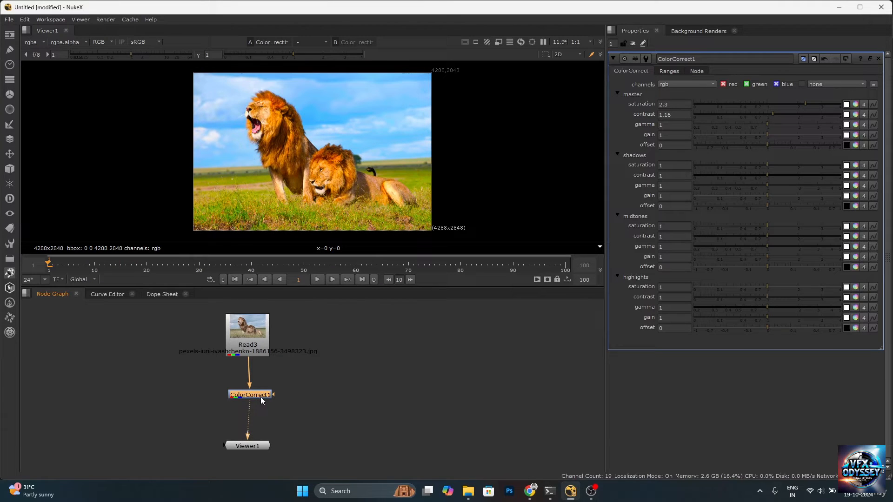
Add a Blur node directly after ColorCorrect1 and set its size to 100.
drag(261, 398, 262, 386)
key(b)
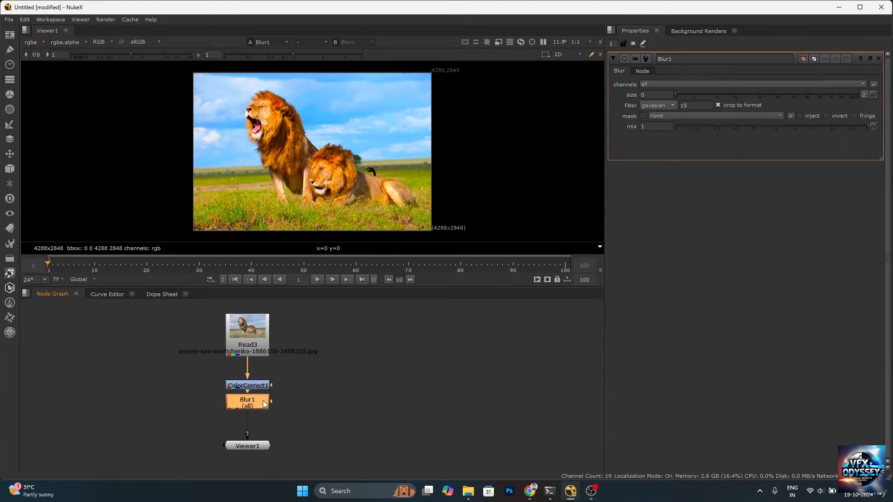
drag(685, 94, 860, 94)
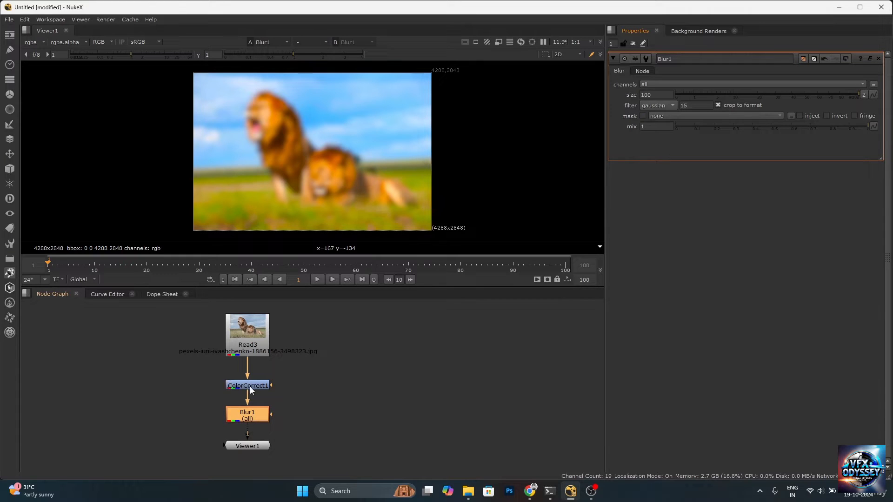
Duplicate the Read3, ColorCorrect1 and Blur1 nodes together and place the copied branch beside the original.
scroll(251, 390, down, 3)
click(253, 439)
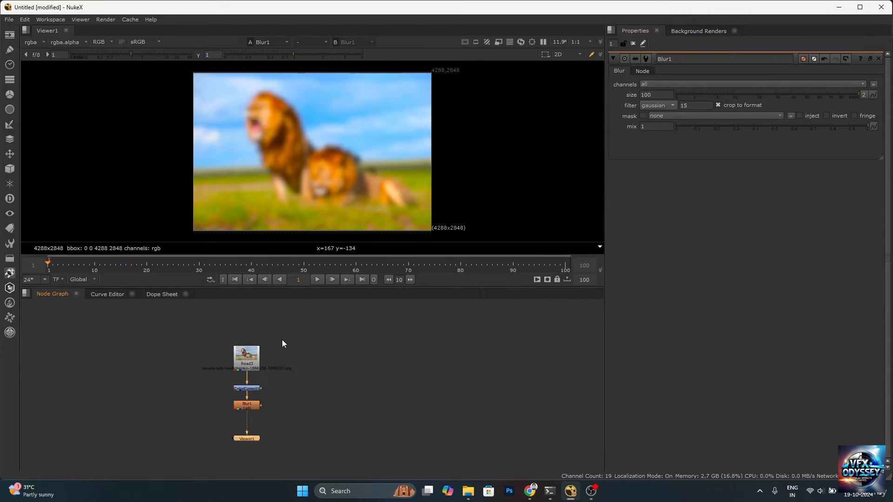
drag(281, 343, 210, 425)
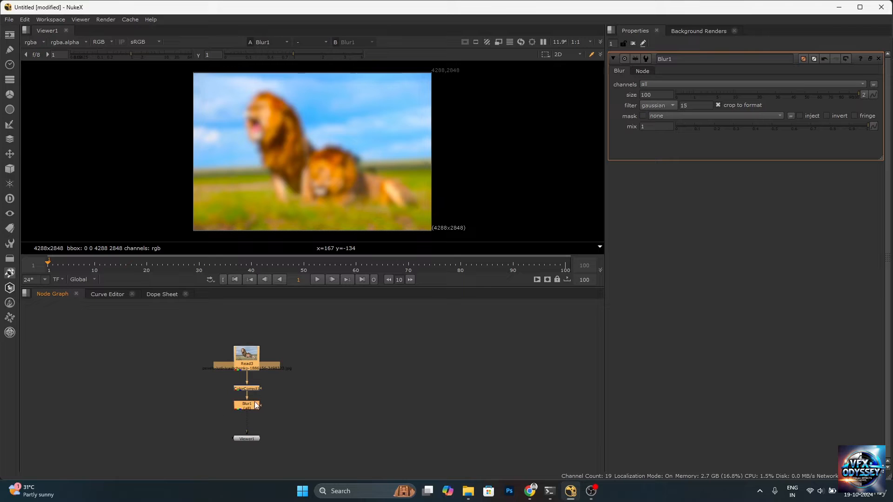
key(alt+c)
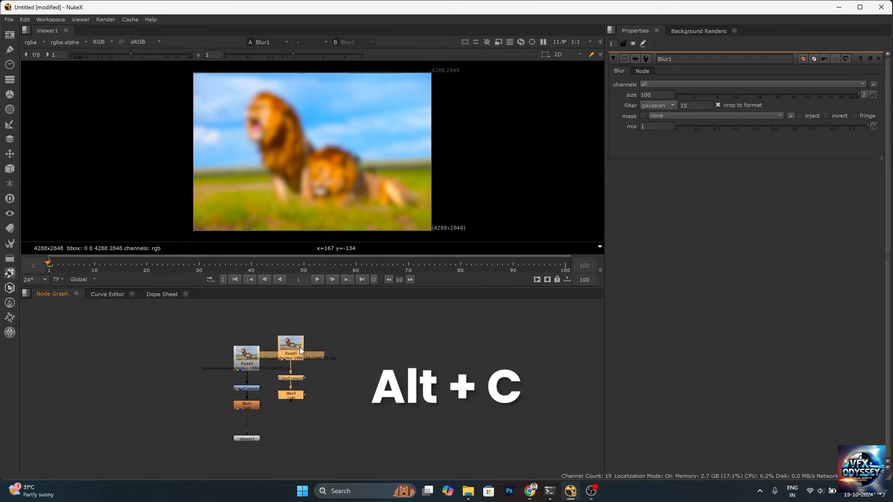
mouse_move(300, 347)
mouse_down()
mouse_move(308, 357)
mouse_move(348, 361)
mouse_up()
click(442, 410)
Reorder the copied branch so ColorCorrect2 follows Blur2, align both nodes, and connect ColorCorrect2 to Viewer1's second input.
scroll(361, 408, up, 3)
drag(264, 357, 372, 389)
key(ctrl+shift+x)
drag(313, 395, 302, 417)
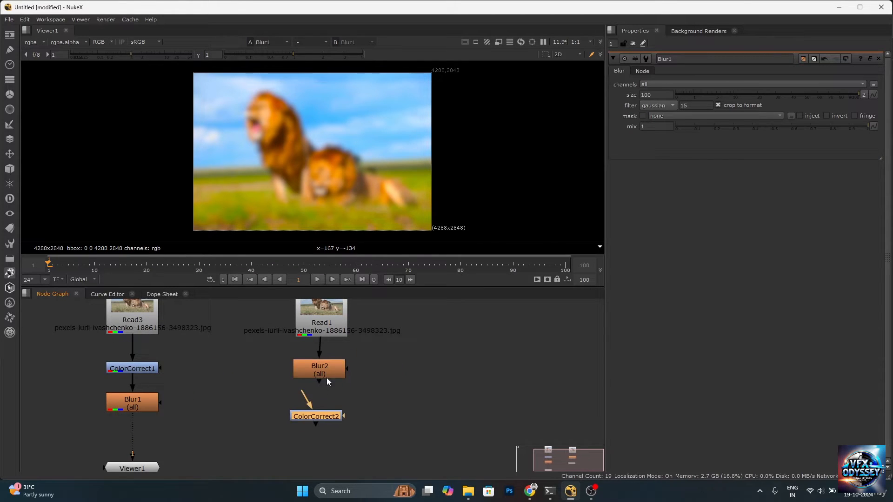
drag(327, 375, 321, 372)
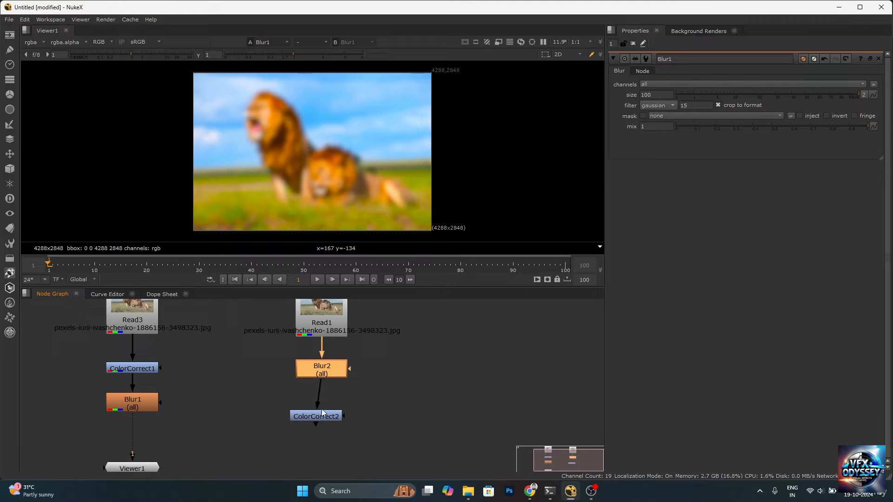
drag(321, 411, 325, 406)
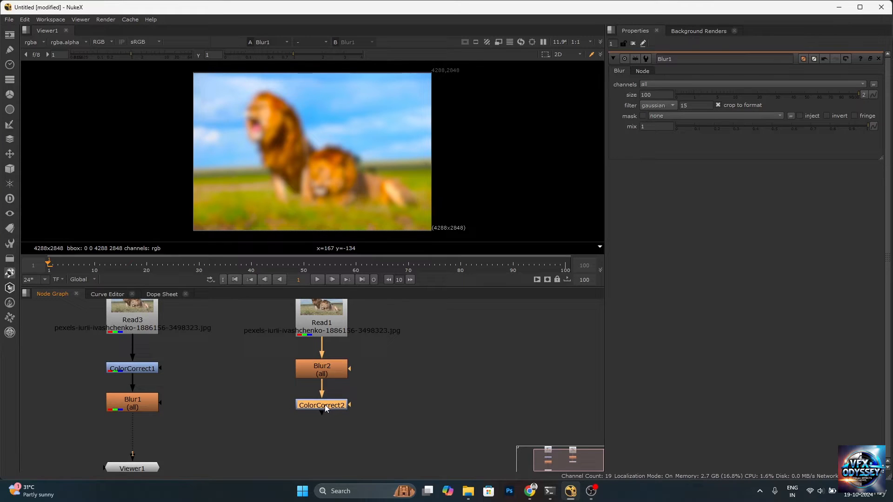
key(2)
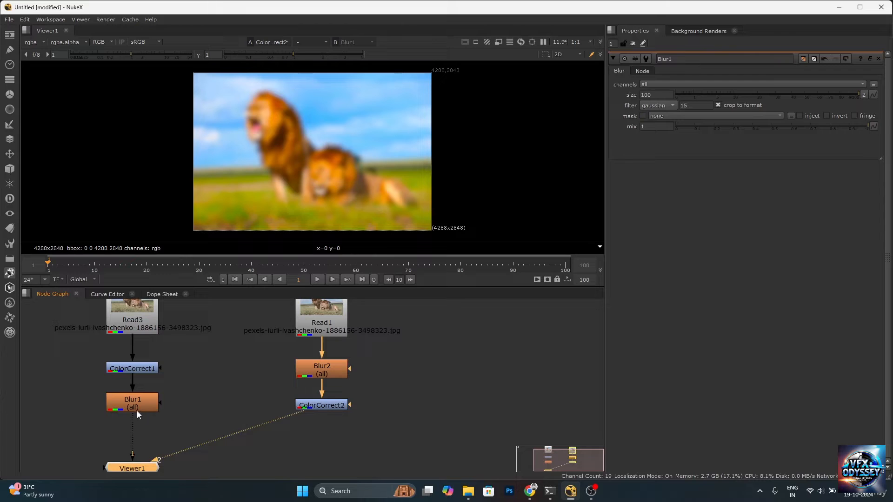
Compare the outputs of Blur1 and ColorCorrect2 close up on the standing lion's face.
key(1)
scroll(257, 119, up, 5)
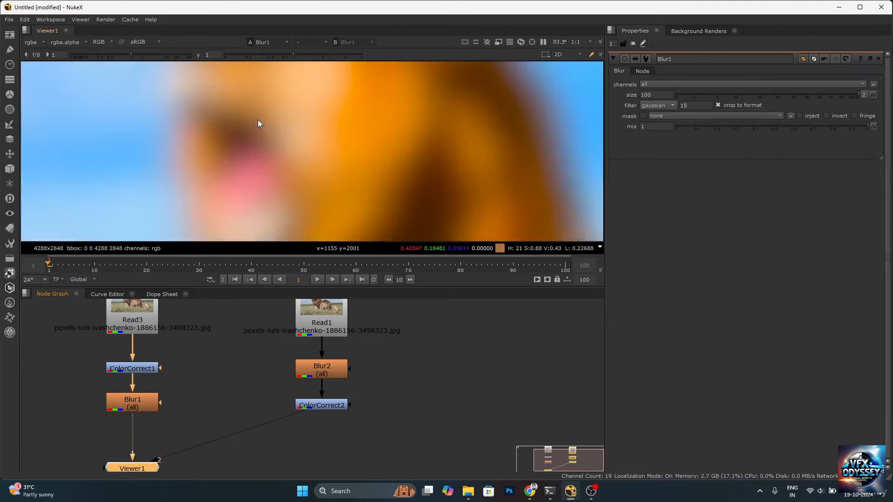
key(2)
scroll(258, 120, up, 3)
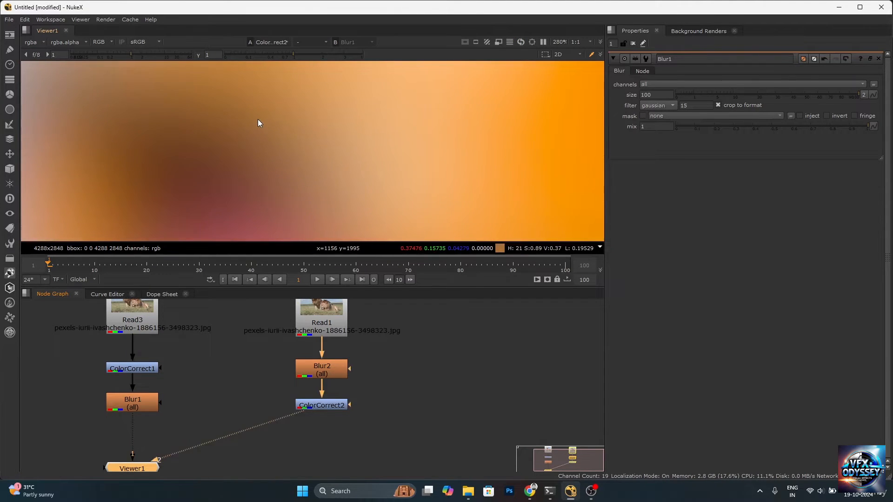
key(1)
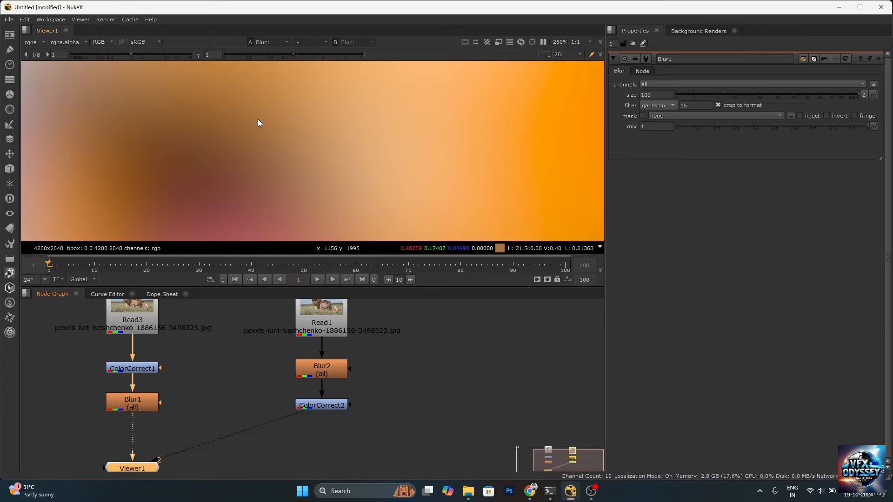
key(2)
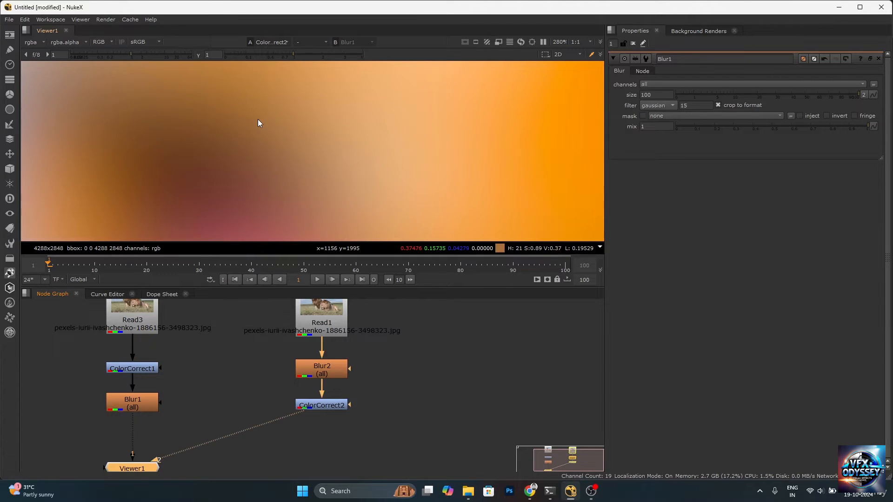
key(1)
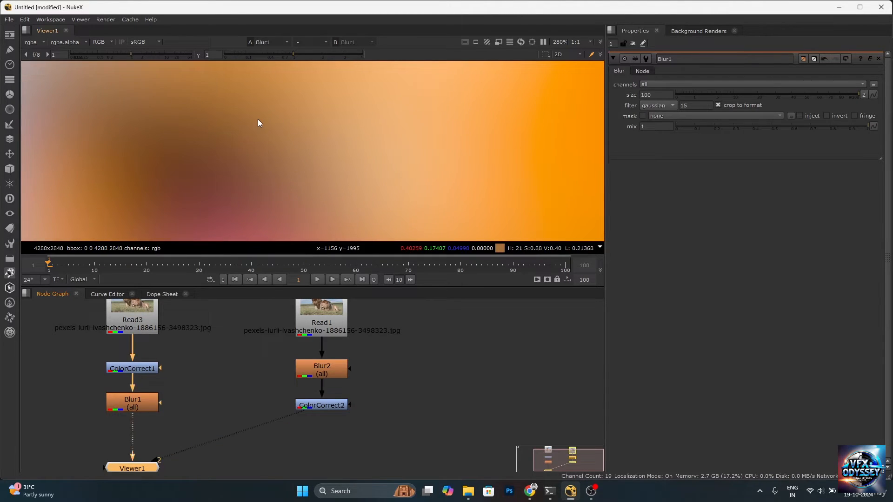
key(2)
key(1)
key(2)
key(1)
key(2)
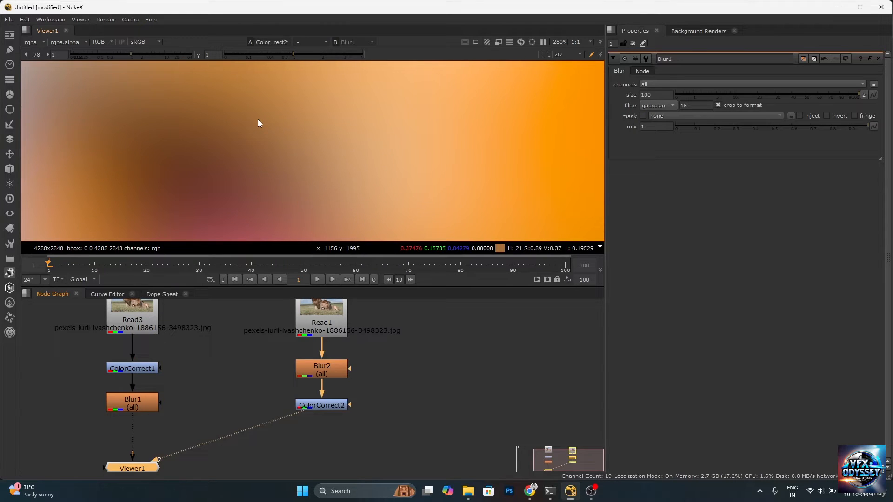
key(1)
key(2)
key(1)
key(2)
key(1)
key(2)
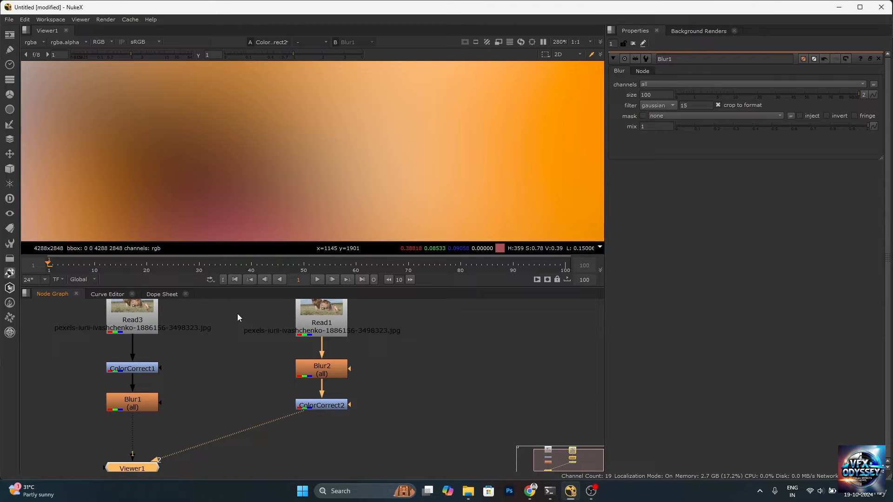
Move the Read3 branch closer to the Read1 branch and reposition Viewer1 beneath the two branches.
scroll(253, 367, down, 3)
scroll(269, 359, up, 2)
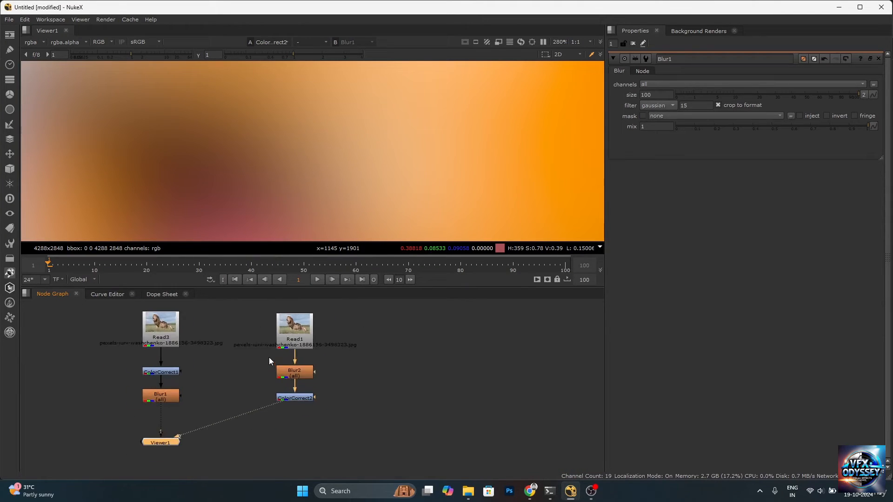
scroll(288, 367, down, 4)
scroll(273, 338, up, 1)
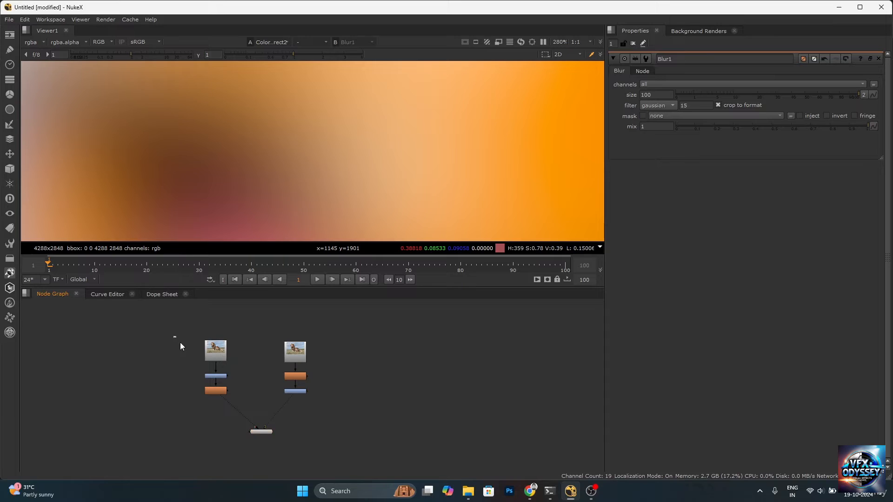
drag(173, 339, 249, 392)
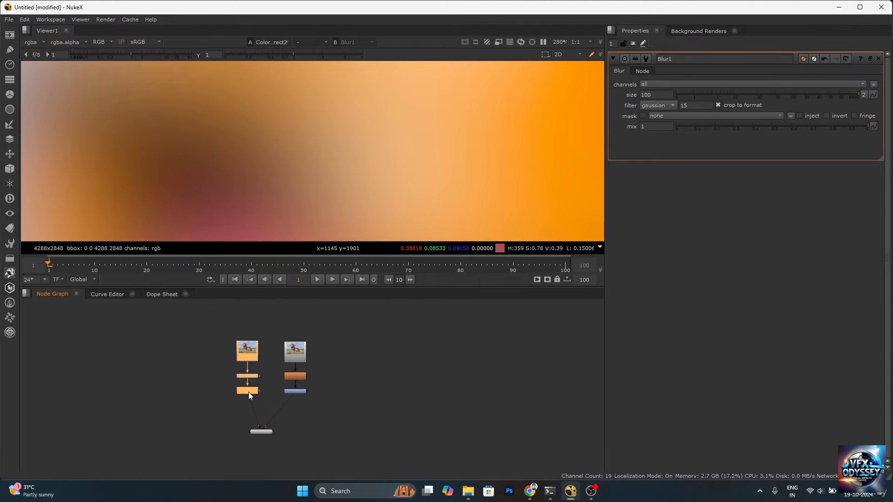
click(303, 396)
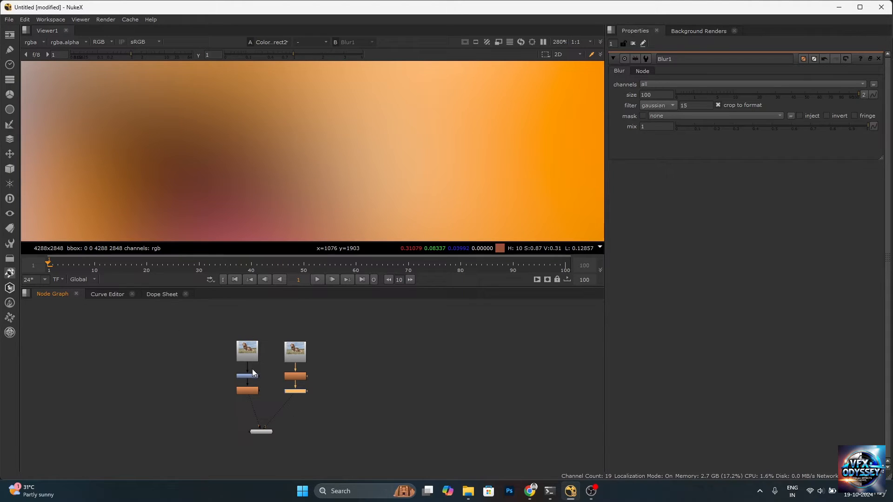
scroll(214, 379, down, 4)
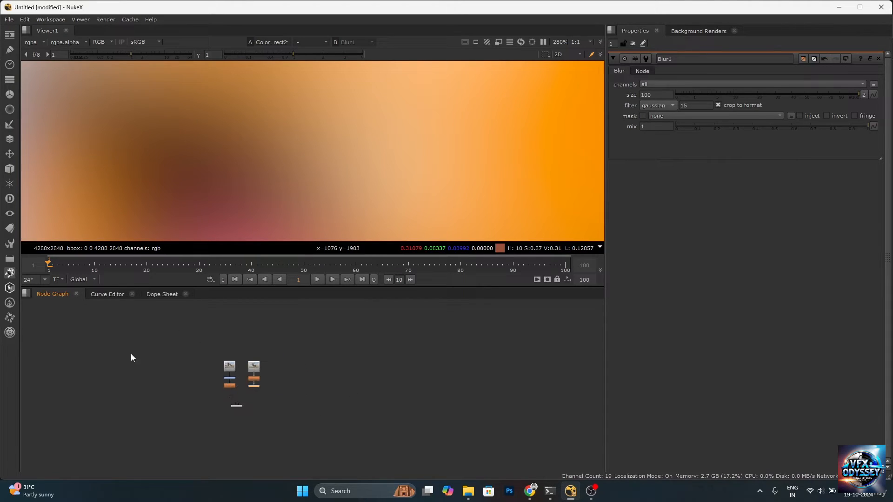
scroll(304, 383, up, 3)
drag(194, 421, 200, 428)
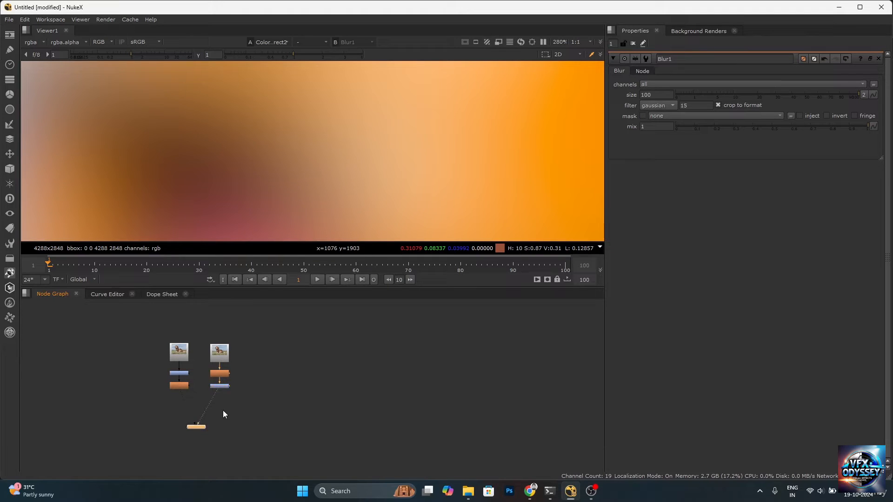
Add a Backdrop node around all the nodes of both lion branches.
drag(141, 331, 269, 406)
key(Tab)
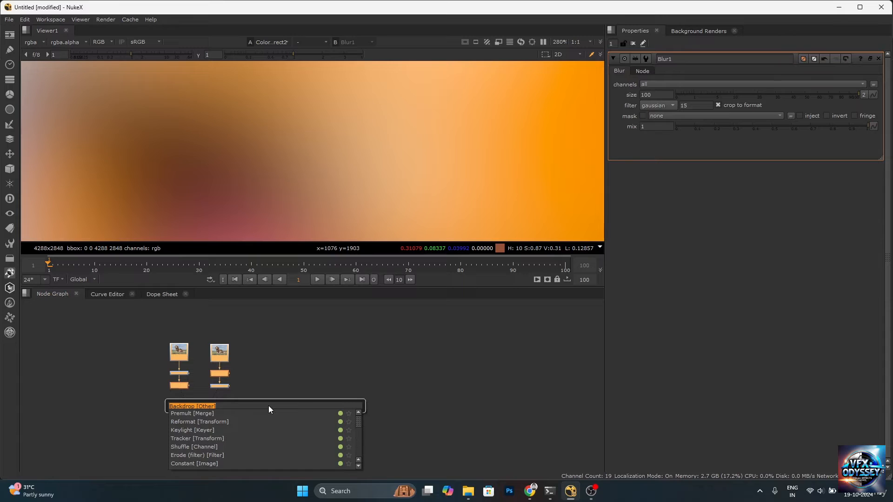
text(back)
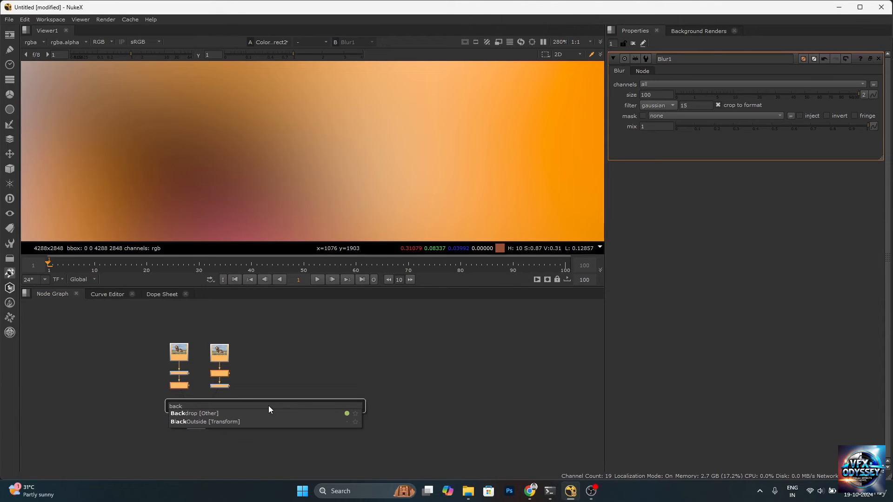
click(222, 414)
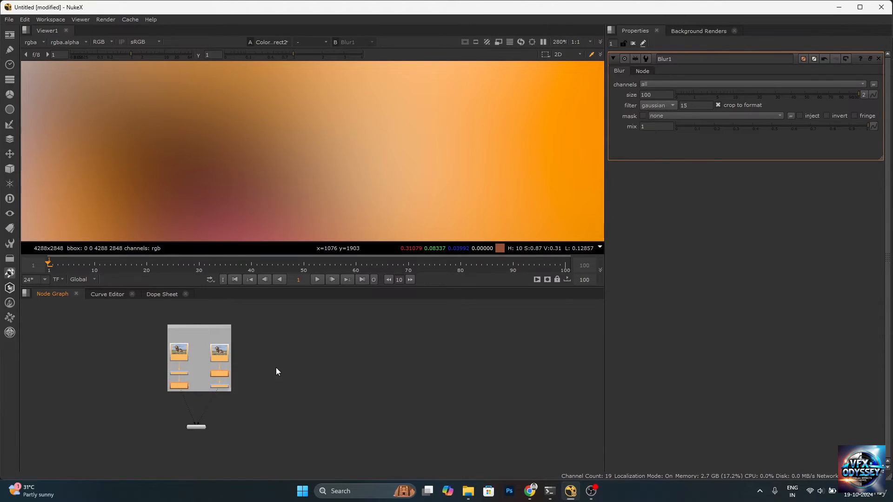
Add an empty Backdrop node in the free space beside the branches with nothing selected, and delete it.
key(Tab)
text(back)
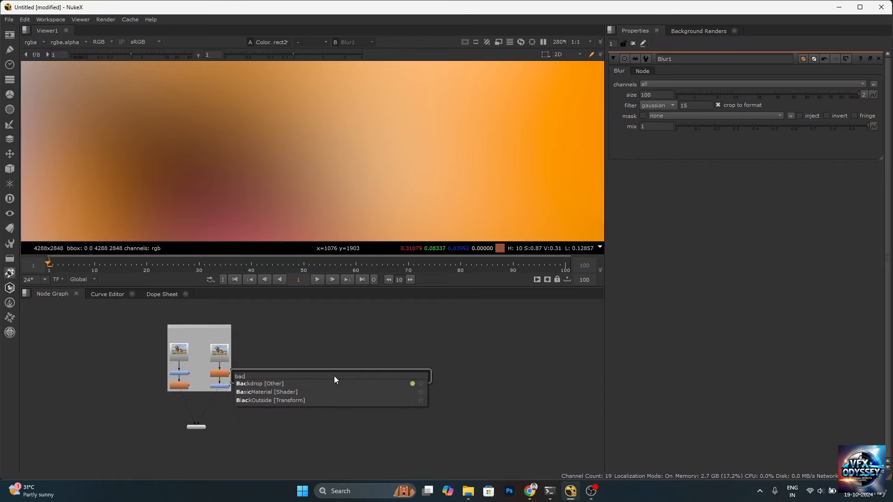
click(269, 384)
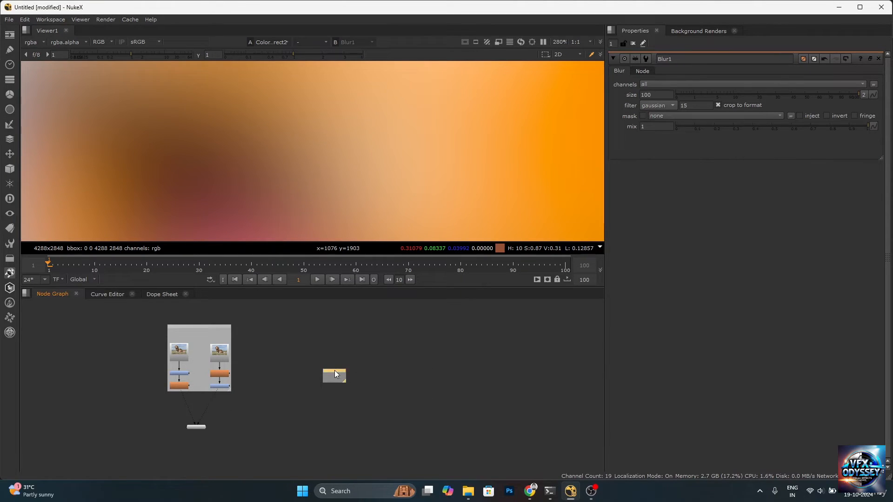
key(Delete)
scroll(193, 358, up, 5)
scroll(199, 378, down, 6)
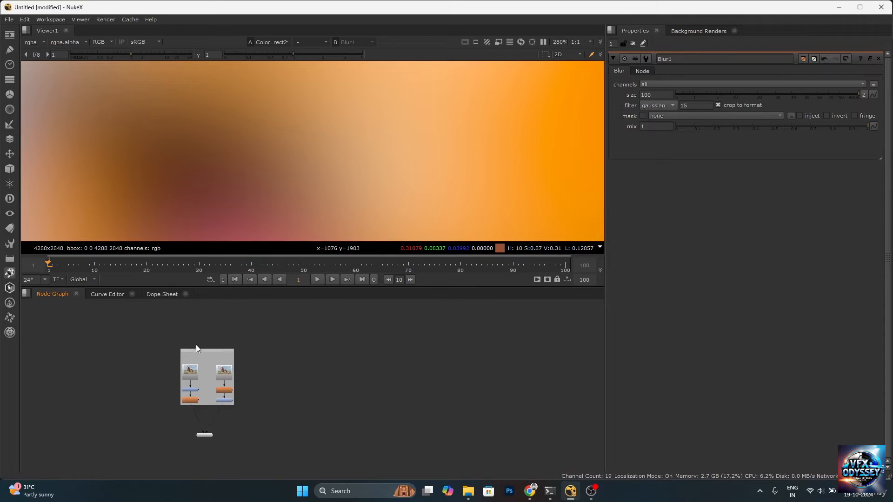
scroll(198, 346, up, 3)
scroll(208, 343, down, 4)
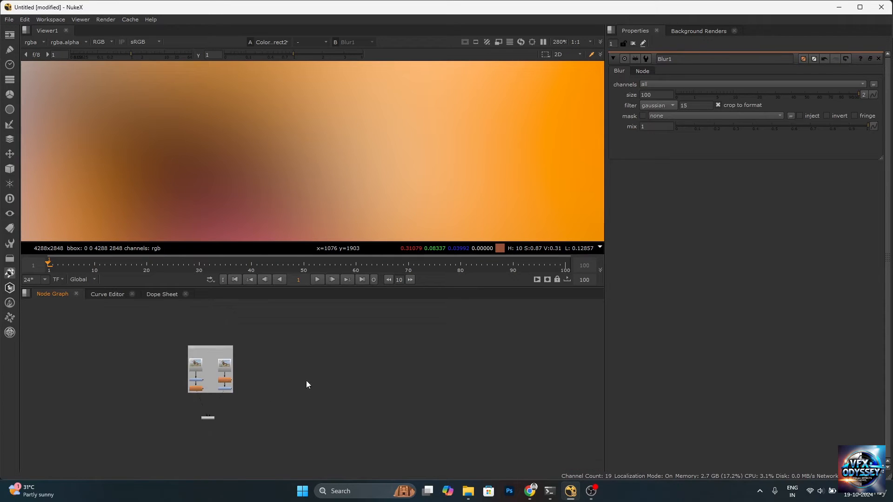
scroll(235, 354, up, 3)
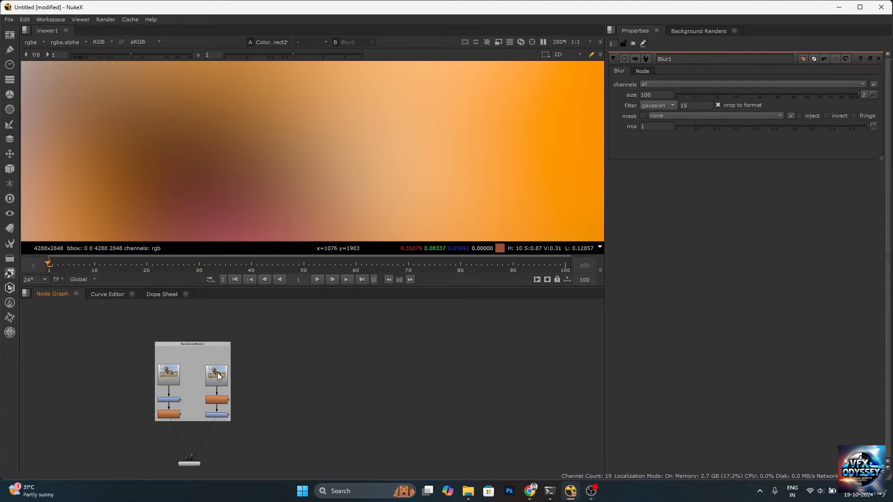
Move the backdrop together with both lion branches away from Viewer1, and undo the move.
drag(217, 374, 272, 408)
drag(89, 348, 311, 456)
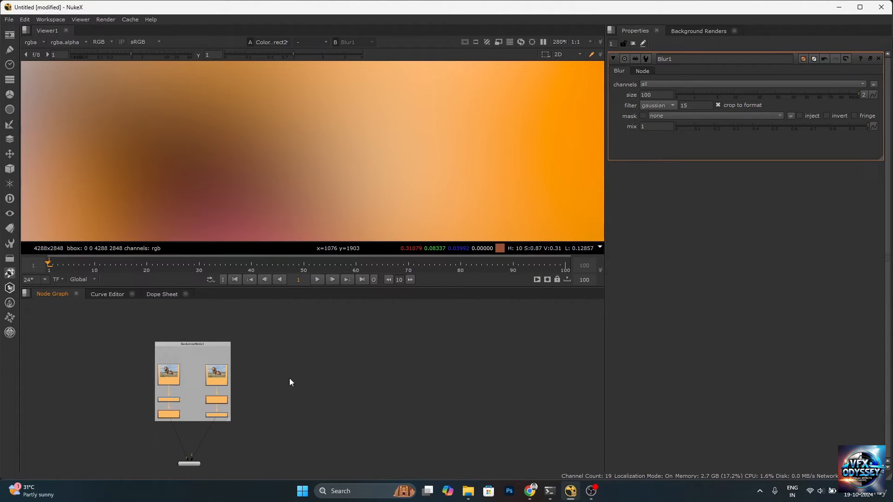
click(332, 379)
drag(216, 347, 429, 343)
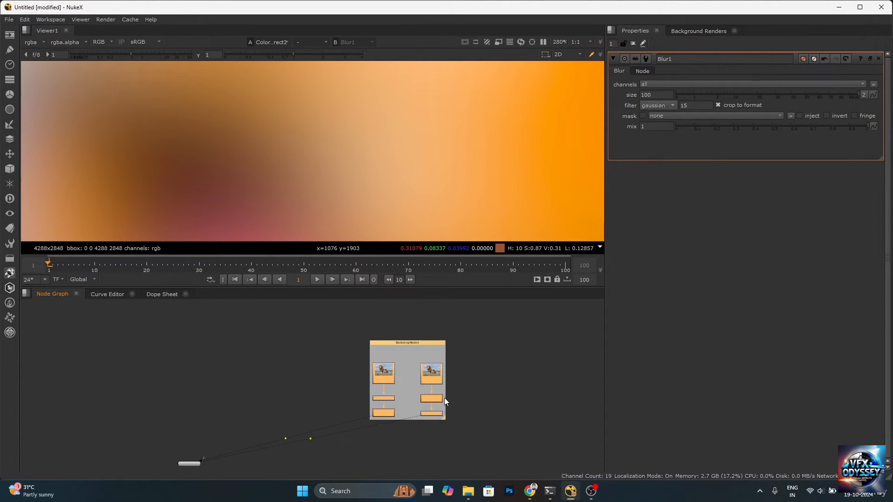
key(ctrl+z)
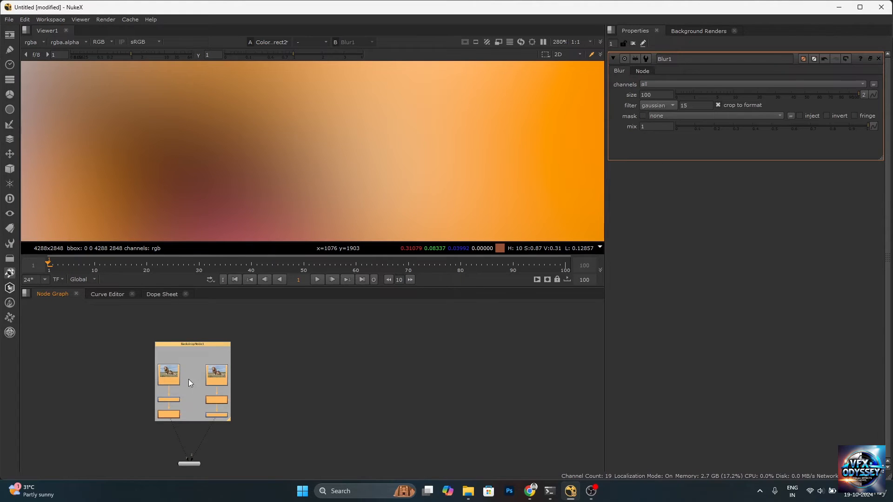
Label the backdrop around both lion branches "Color Correction".
scroll(189, 379, up, 3)
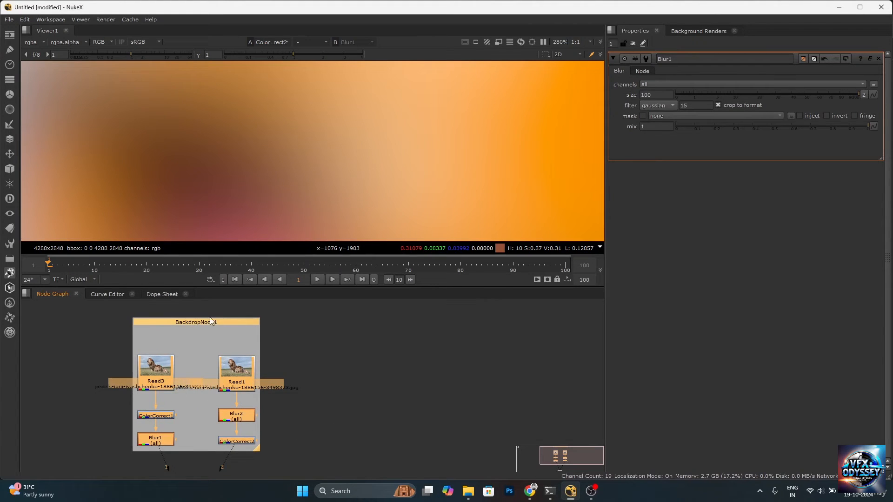
double_click(210, 322)
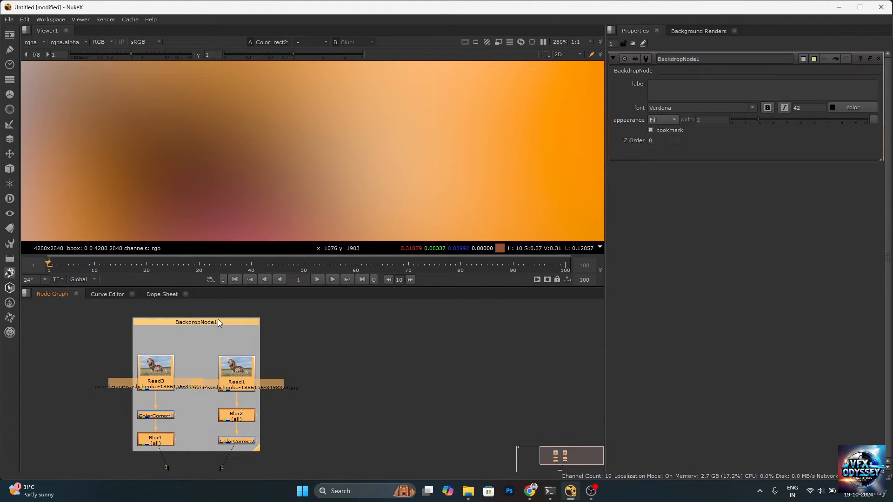
click(673, 87)
text(Color)
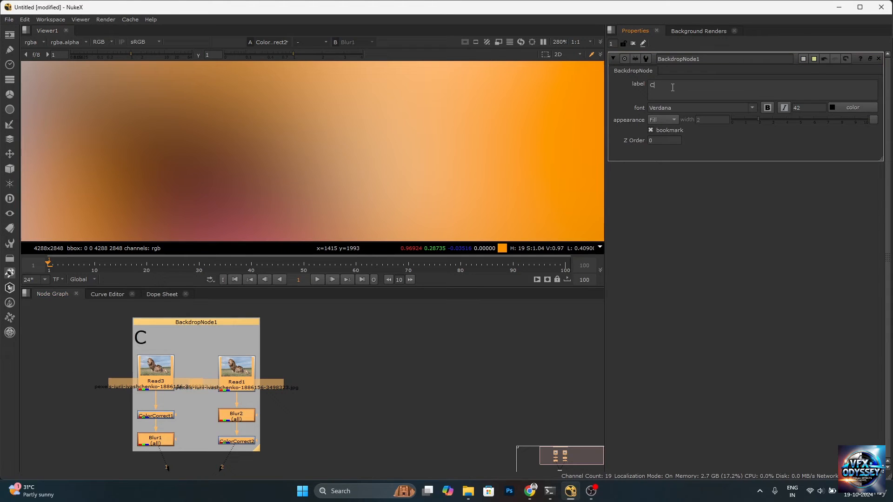
text( Correction)
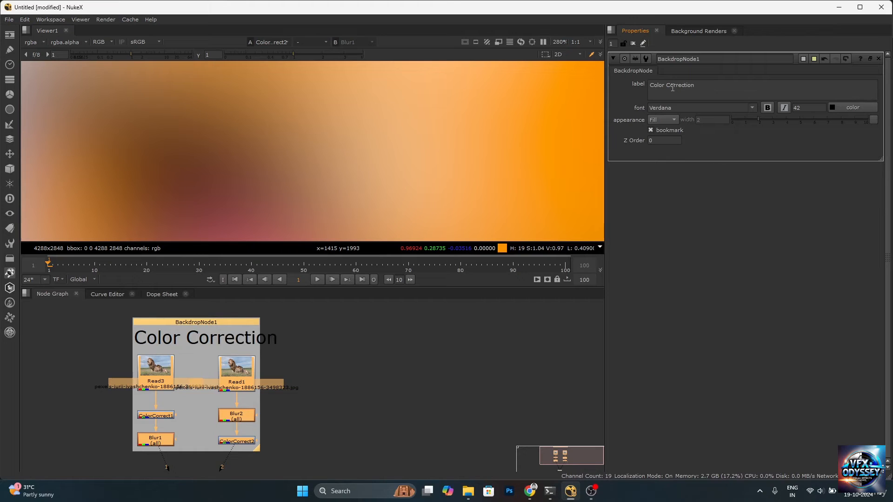
click(311, 355)
Widen the backdrop until it encloses its whole label and both branches.
click(253, 323)
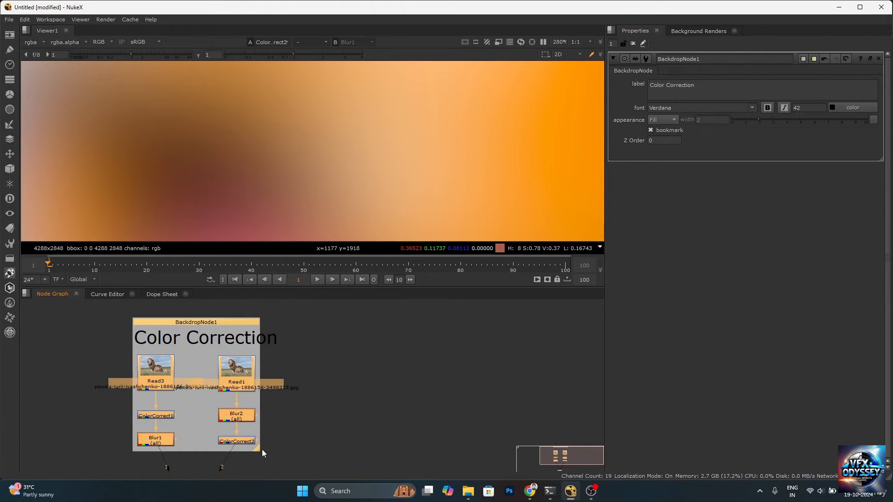
drag(262, 450, 299, 456)
click(366, 411)
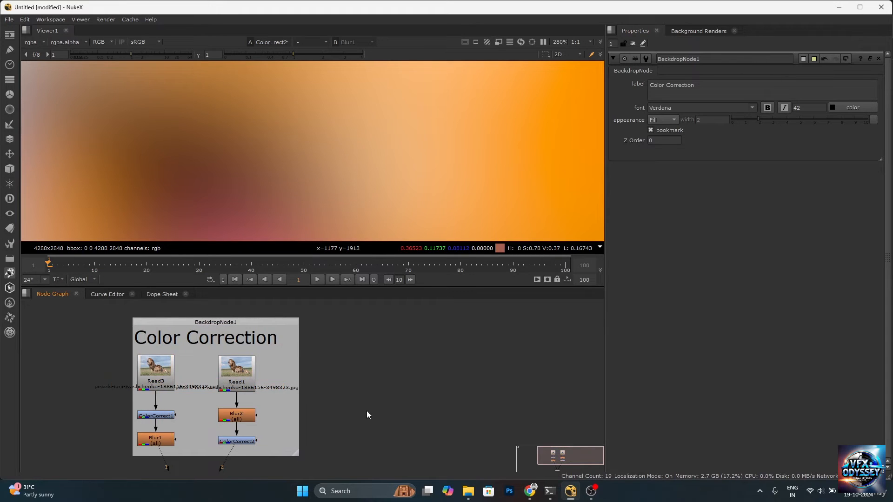
Shift only the backdrop, leaving its nodes in place, so that both branches sit centred inside it.
click(220, 322)
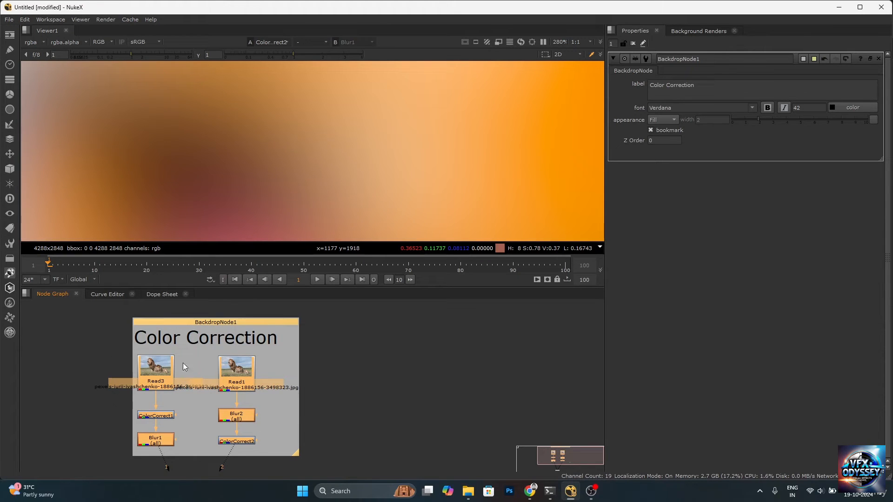
mouse_move(226, 328)
mouse_down()
mouse_move(93, 321)
mouse_move(215, 325)
mouse_up()
key(ctrl+z)
ctrl+click(233, 323)
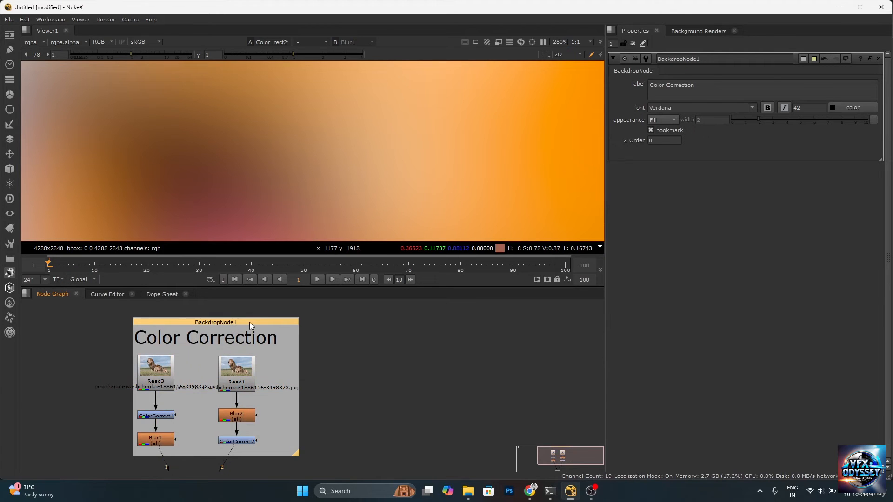
ctrl+drag(250, 322, 227, 330)
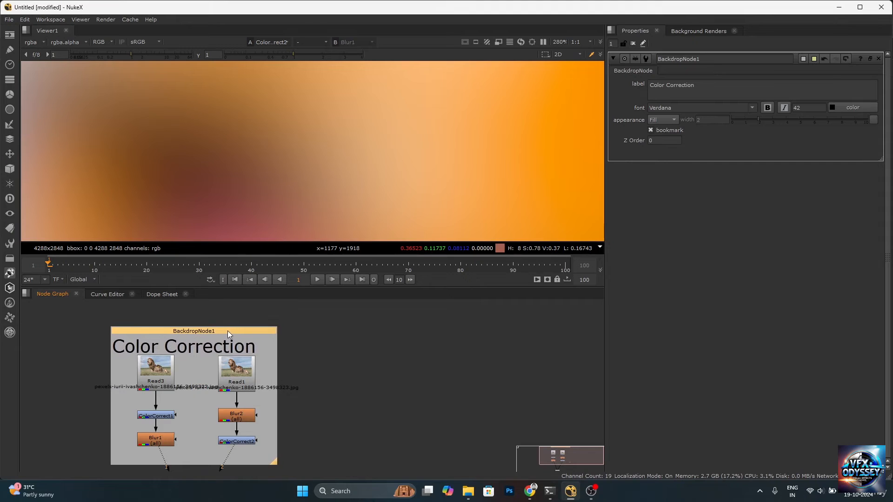
click(219, 300)
Set the backdrop's tile color to orange, about R 0.79, G 0.56 and B 0.23.
click(235, 328)
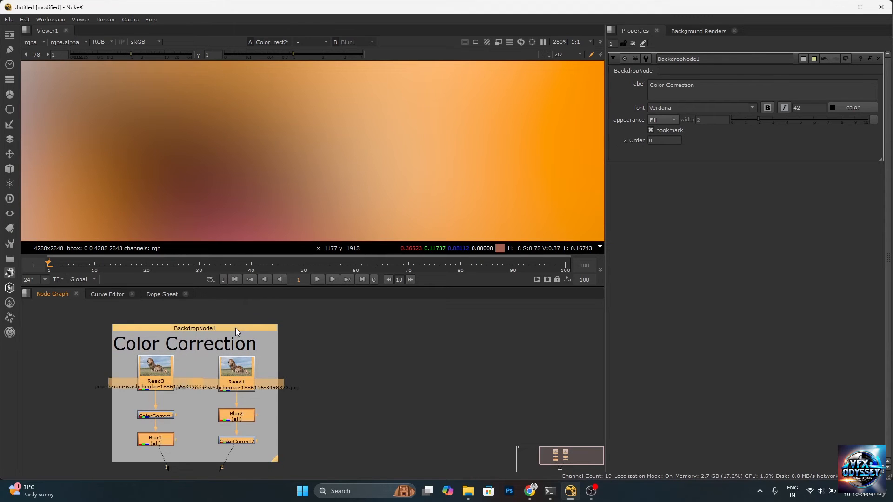
click(803, 60)
drag(391, 212, 384, 166)
drag(419, 321, 472, 285)
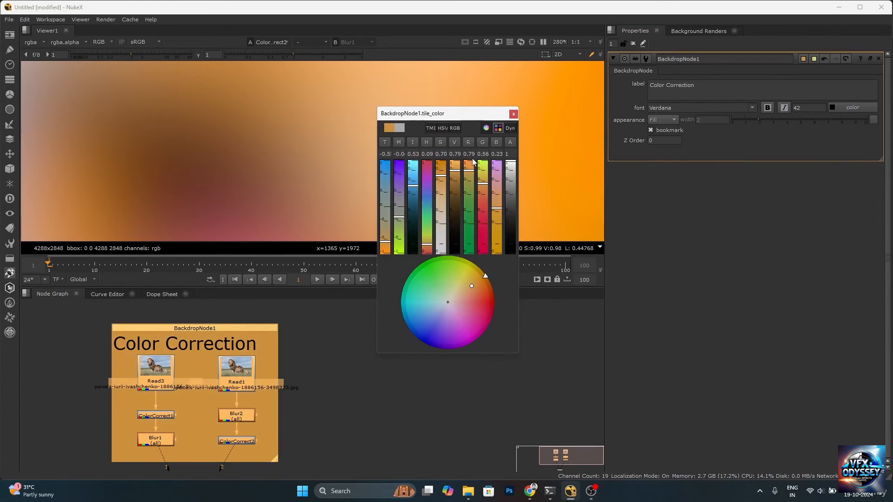
click(513, 114)
click(365, 407)
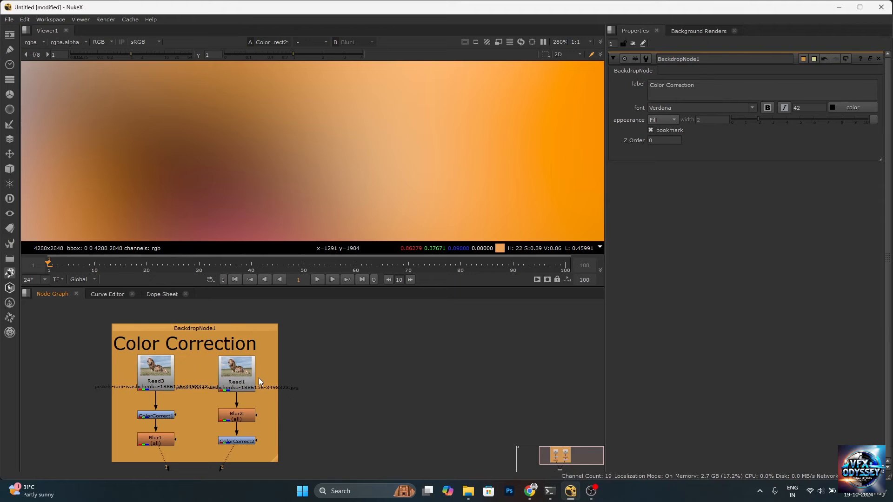
Duplicate the Read1 lion image outside the backdrop and connect the copy to Viewer1, placed directly beneath it.
scroll(259, 377, down, 3)
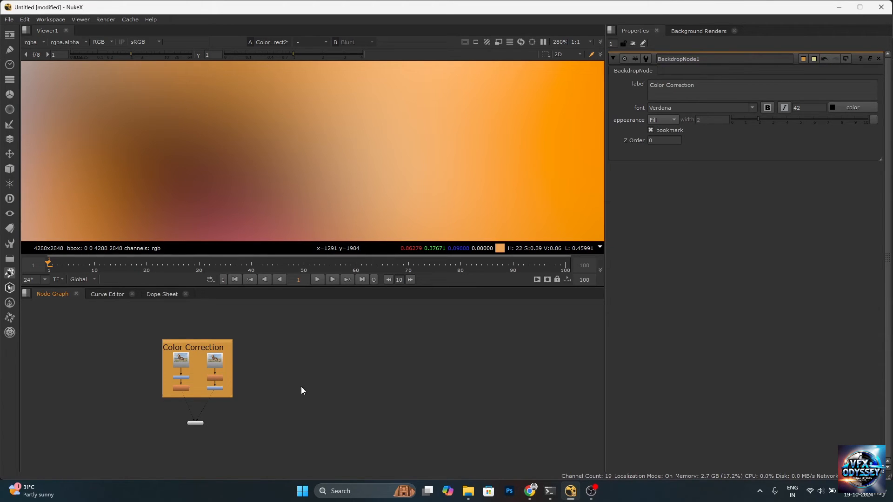
scroll(293, 388, up, 3)
drag(159, 442, 216, 443)
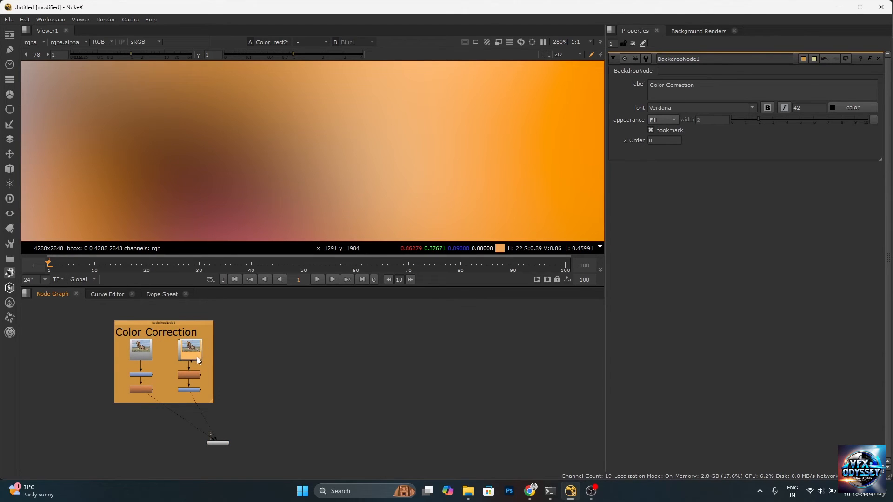
click(210, 424)
drag(313, 352, 320, 414)
scroll(319, 358, up, 3)
click(349, 368)
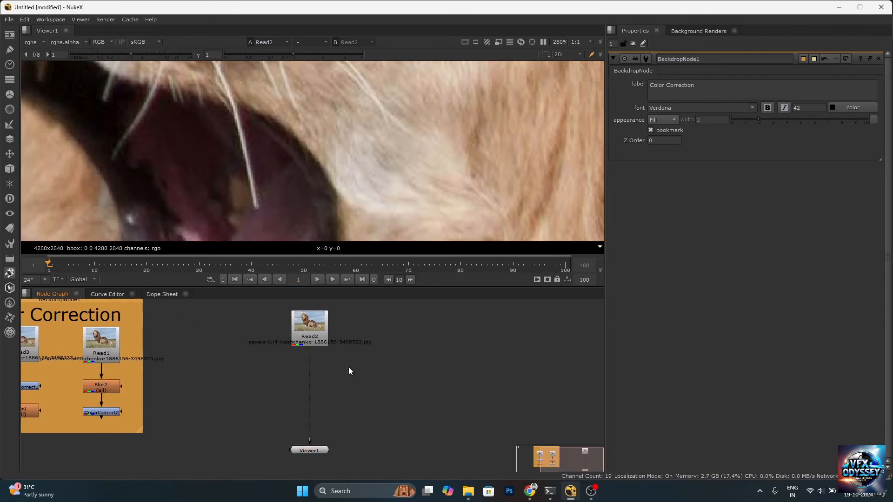
Add a Merge node beside the Read2 branch and insert a Roto node between Read2 and Viewer1.
key(m)
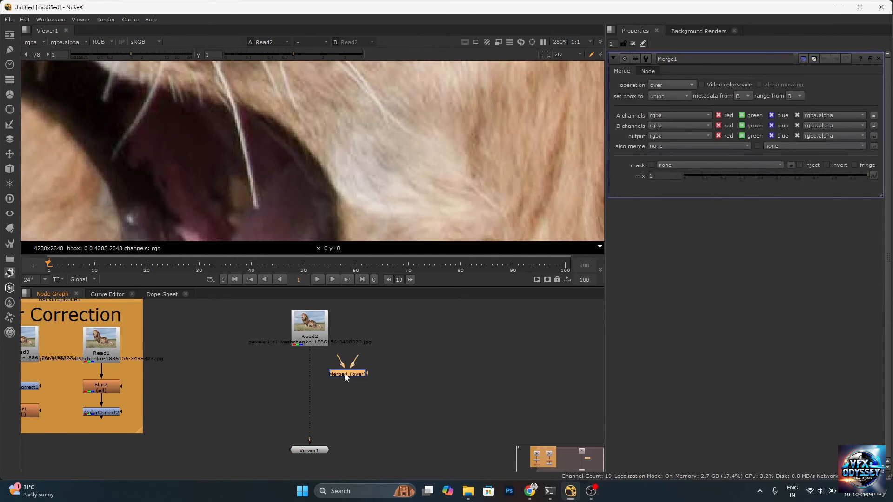
drag(346, 374, 375, 385)
click(325, 382)
key(o)
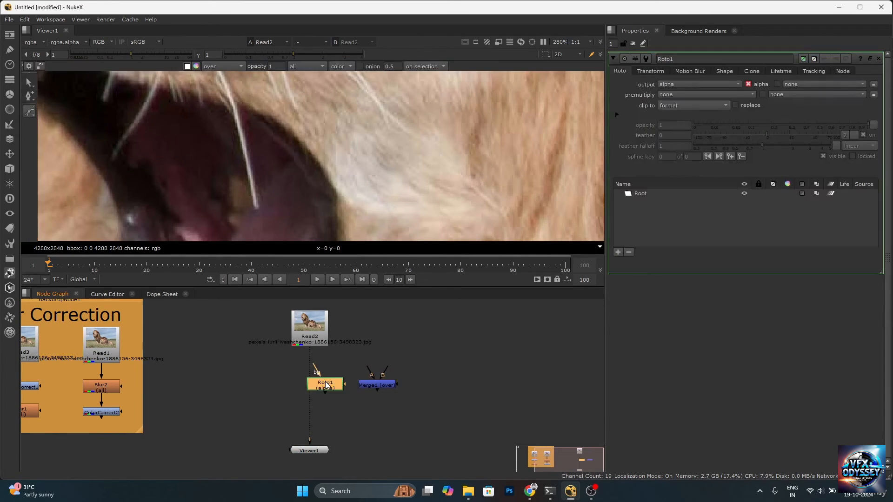
drag(310, 380, 314, 385)
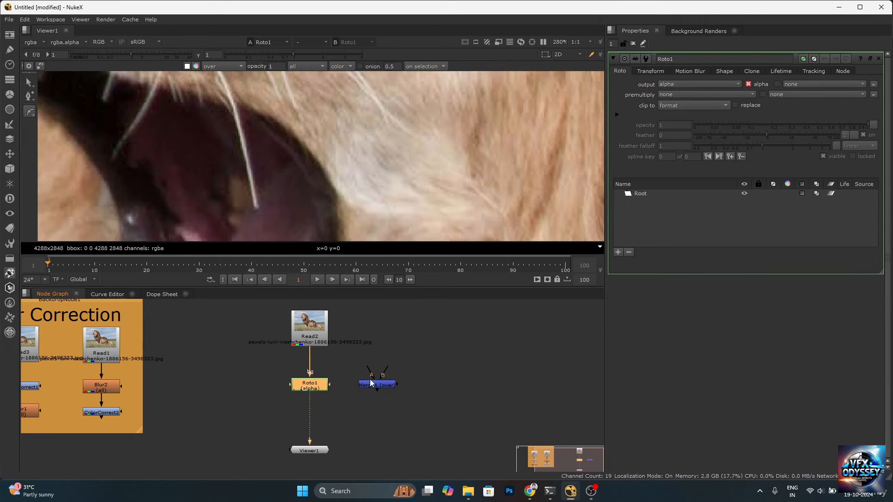
Connect Merge1's A input to Roto1 and its B input to Read2.
drag(369, 378, 316, 385)
drag(385, 361, 310, 331)
scroll(272, 384, up, 3)
Try connecting Roto1's bg1 input directly to Read2, and disconnect Roto1's background inputs from Read2.
drag(301, 379, 319, 328)
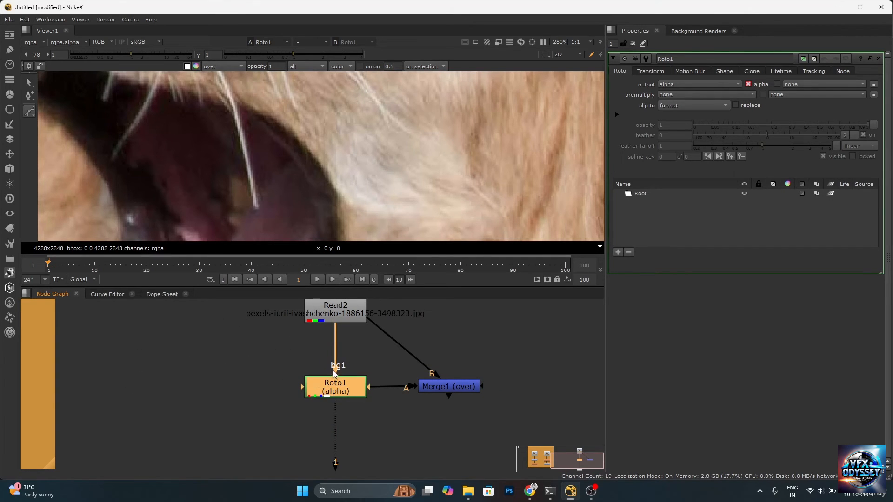
mouse_move(335, 388)
mouse_down()
mouse_move(222, 396)
mouse_move(339, 378)
mouse_move(288, 362)
mouse_move(300, 374)
mouse_move(333, 370)
mouse_up()
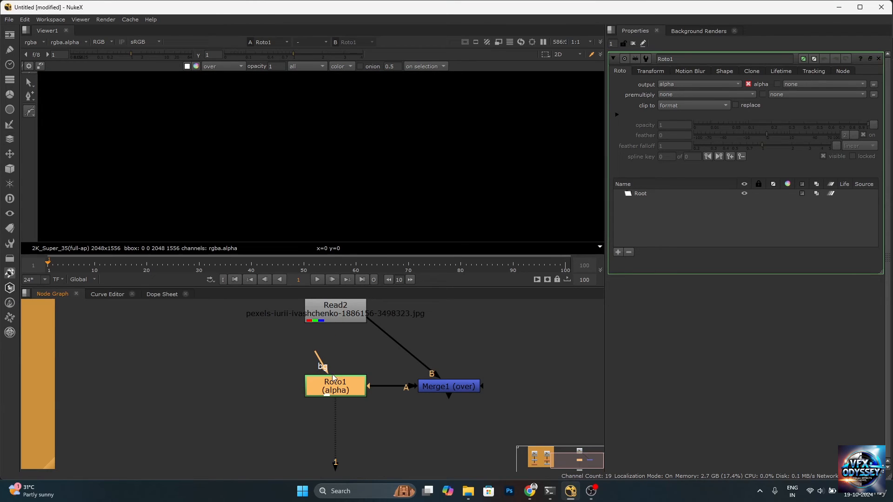
scroll(332, 369, down, 4)
scroll(328, 362, up, 5)
drag(328, 376, 352, 292)
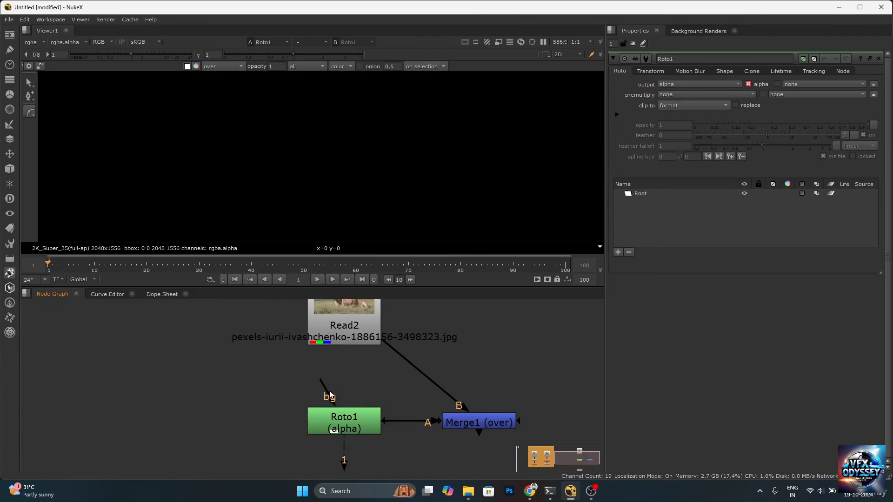
scroll(339, 331, down, 1)
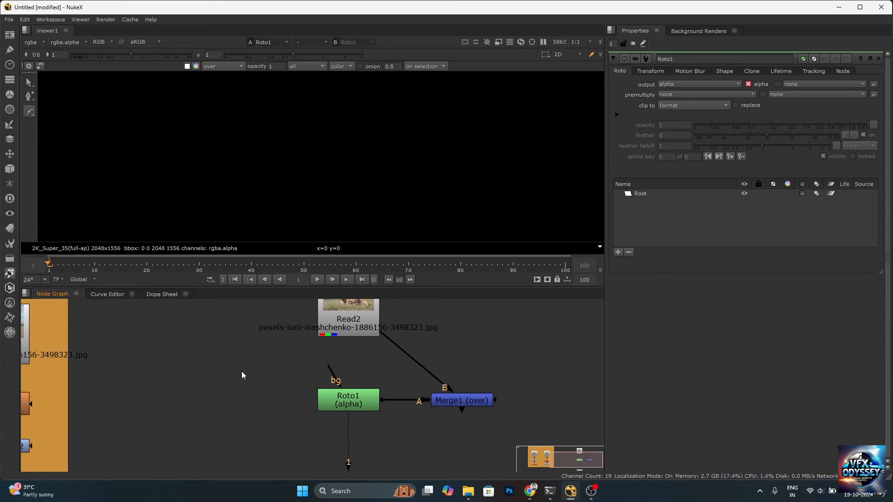
Reconnect Roto1's bg input to Read2 and route a second link from Read2 through a new Dot into bg1.
key(period)
drag(333, 378, 342, 318)
drag(335, 382, 348, 325)
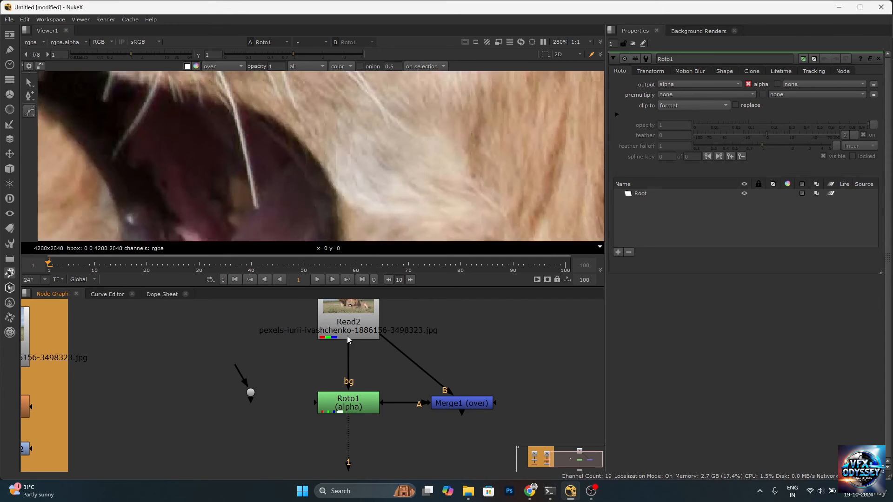
drag(313, 403, 301, 350)
Align the Dot with Roto1 and insert a second Dot level with Read2 to route the link at right angles.
scroll(252, 386, down, 3)
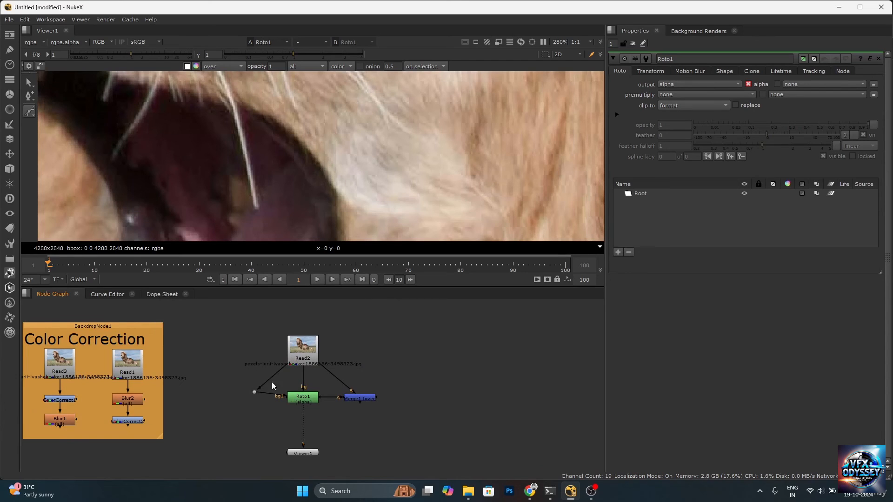
scroll(250, 395, up, 3)
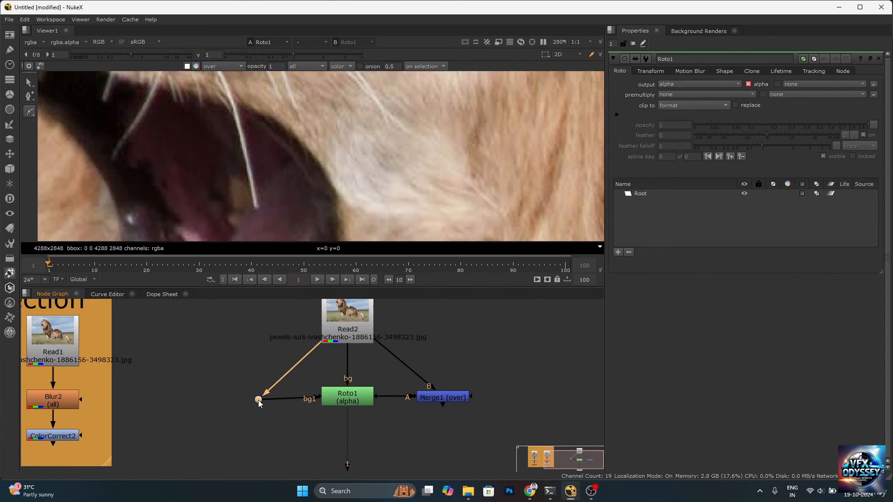
drag(258, 396, 258, 396)
key(ctrl)
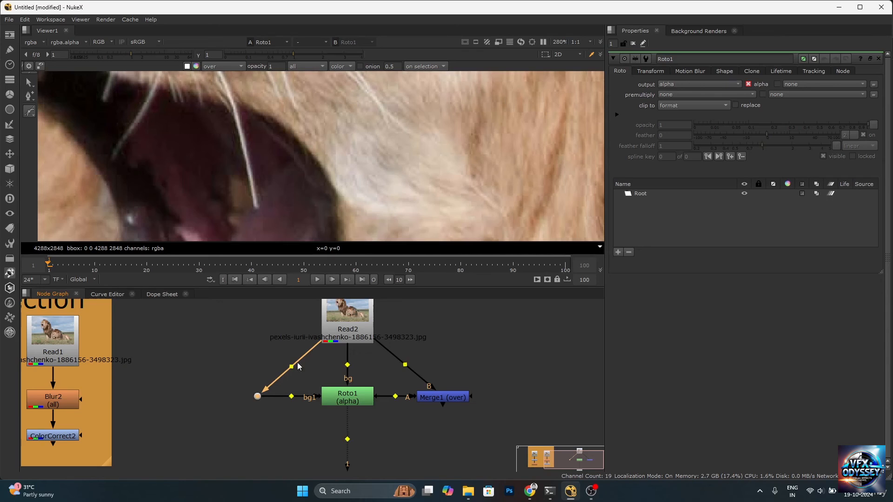
ctrl+drag(291, 367, 259, 319)
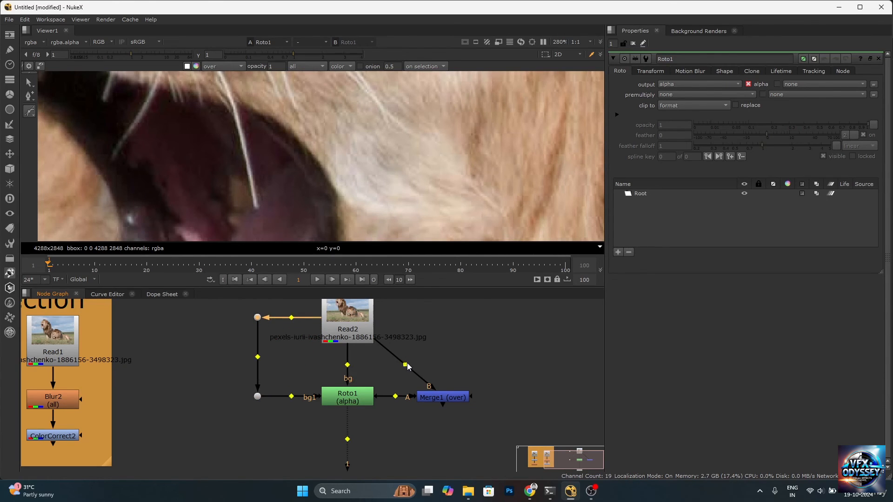
Insert a Dot on the link from Read2 to Merge1's B input, level with Read2 and directly above Merge1.
ctrl+drag(405, 364, 441, 320)
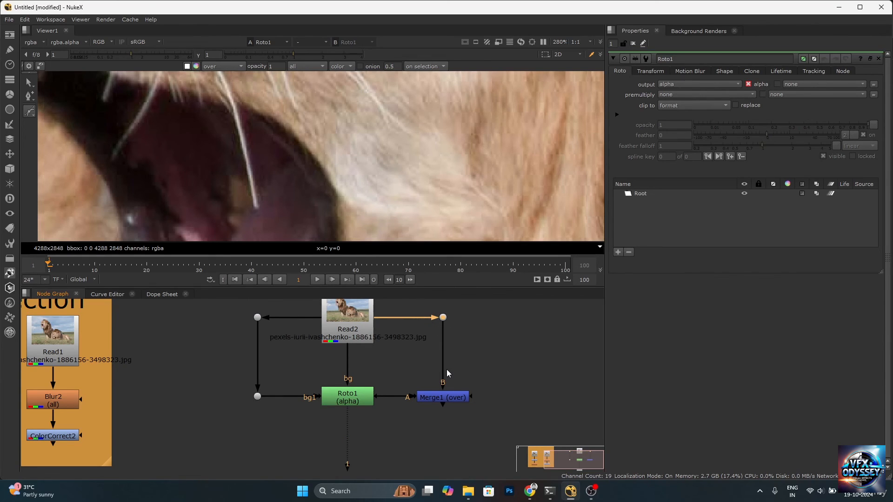
scroll(397, 382, down, 3)
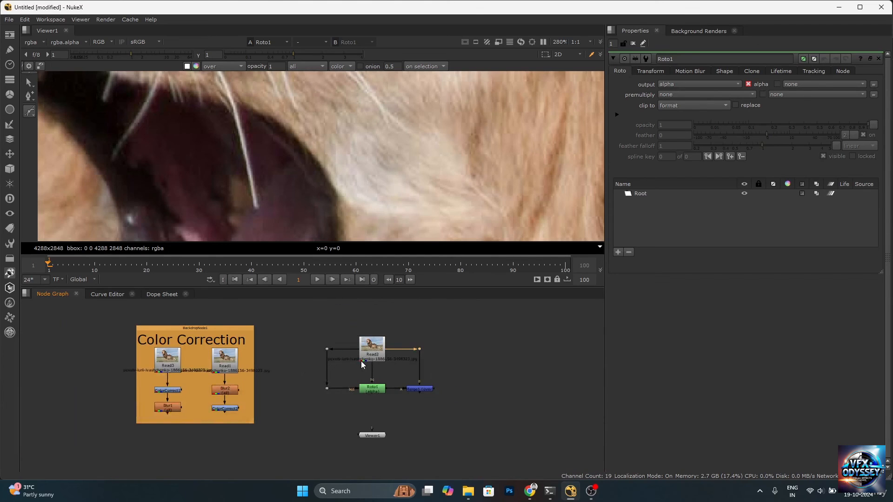
scroll(369, 359, up, 3)
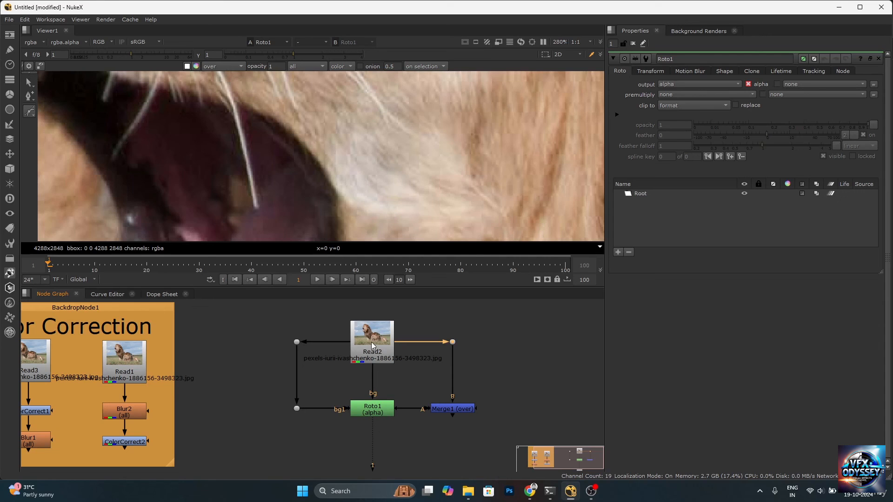
Move Read2 above the Dots, insert a Dot on its link to Roto1, and reconnect both side branches to that Dot.
drag(376, 359, 376, 309)
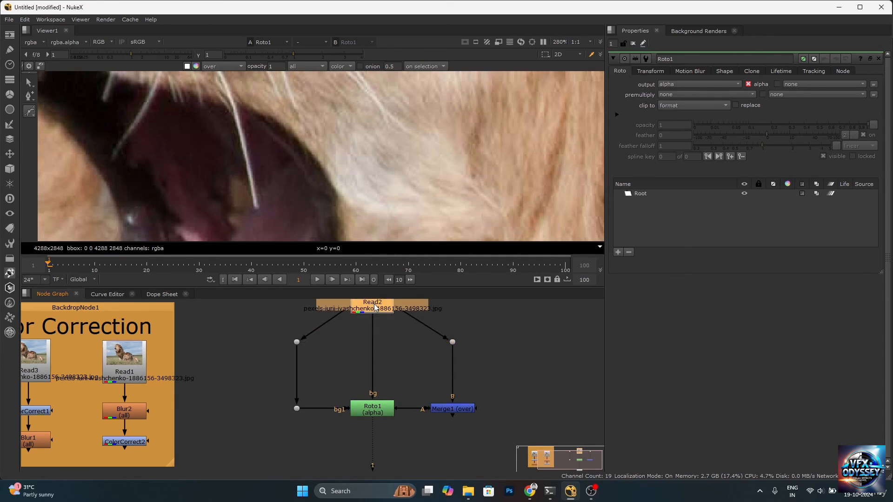
scroll(386, 393, down, 2)
scroll(374, 352, up, 2)
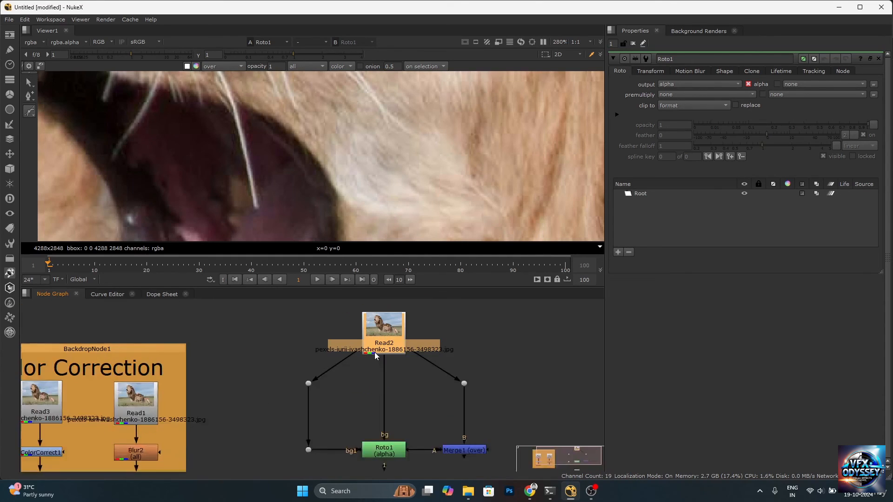
ctrl+click(384, 397)
drag(355, 354, 383, 383)
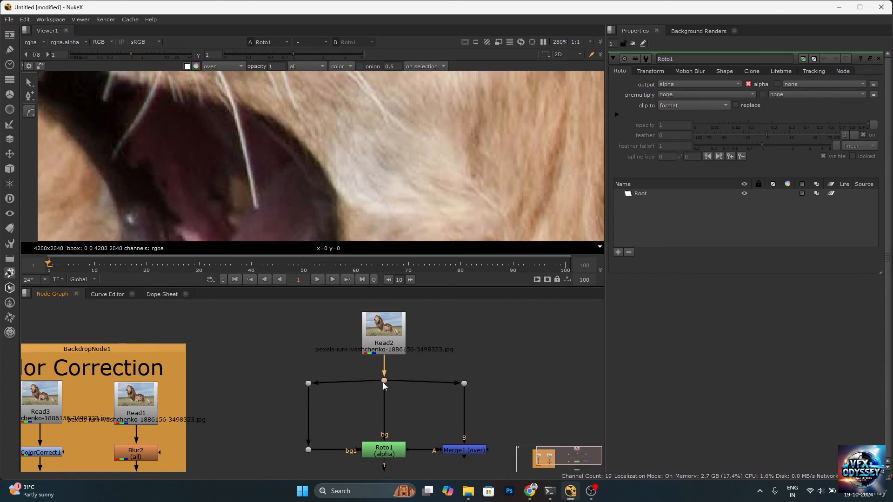
Move Read2 farther up and align the central Dot level with the two side Dots.
drag(398, 352, 385, 303)
scroll(396, 360, down, 4)
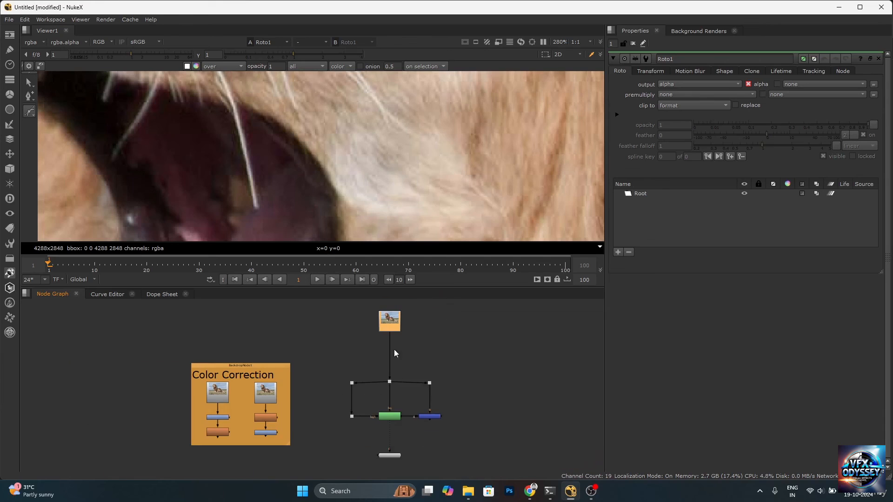
scroll(395, 377, up, 3)
click(393, 394)
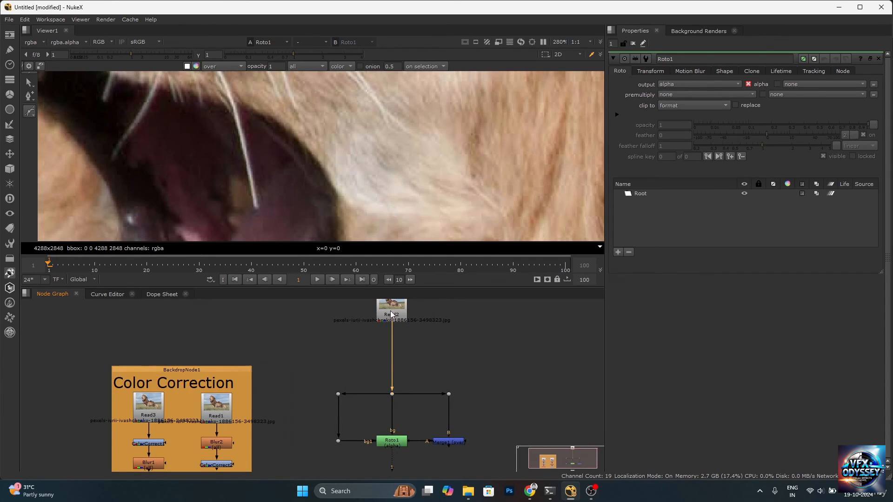
scroll(357, 388, up, 2)
scroll(388, 386, up, 2)
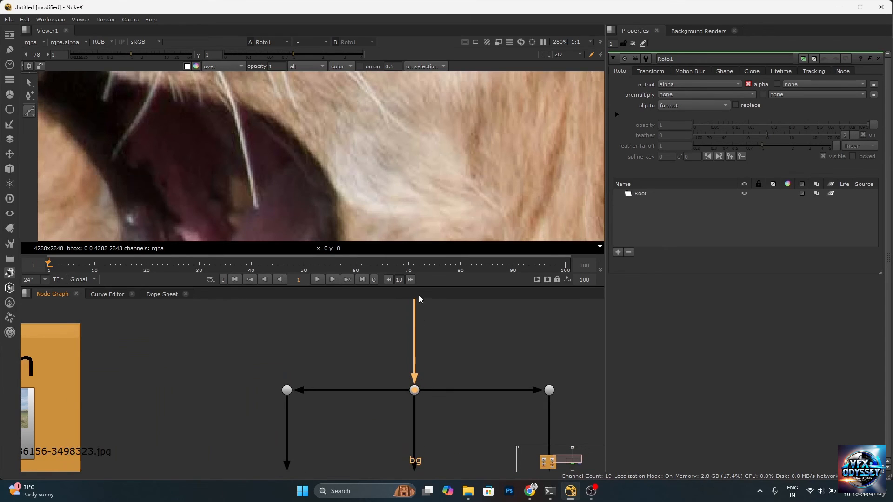
scroll(416, 339, down, 6)
scroll(414, 296, up, 3)
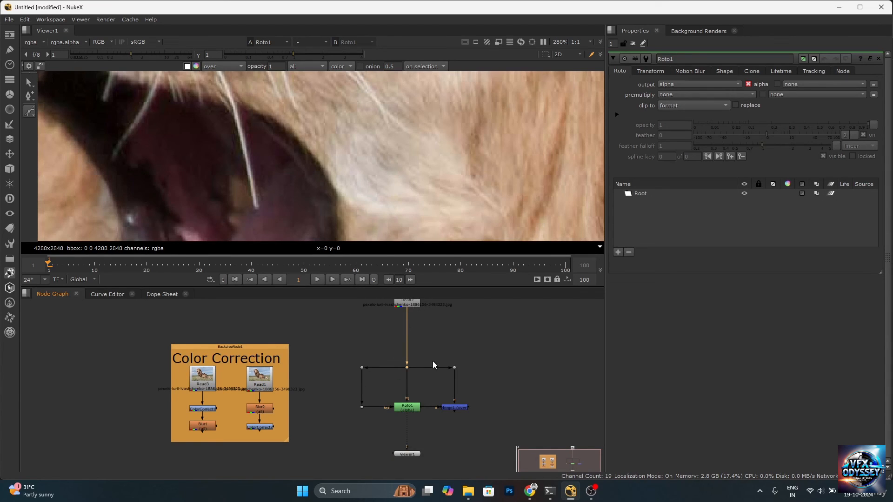
scroll(350, 384, up, 3)
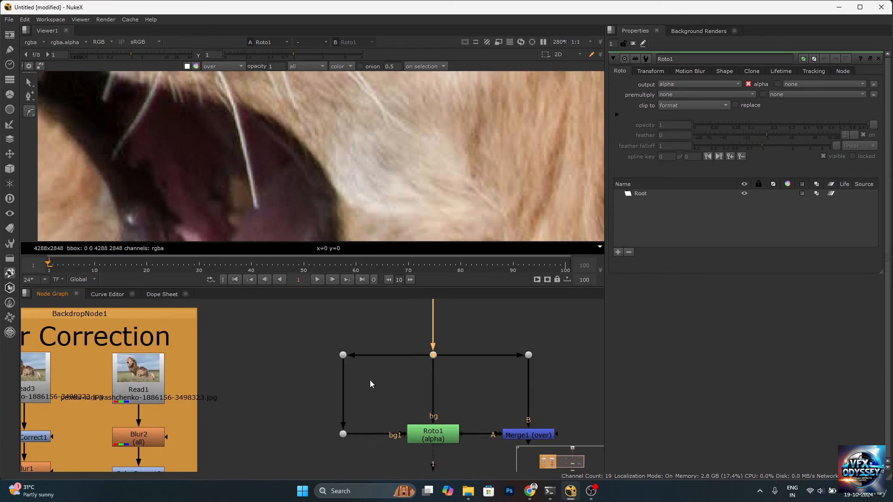
scroll(518, 378, down, 3)
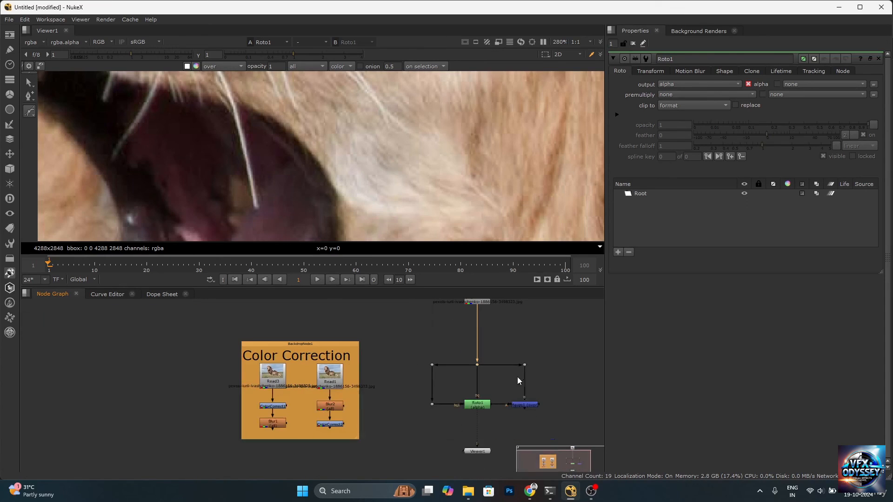